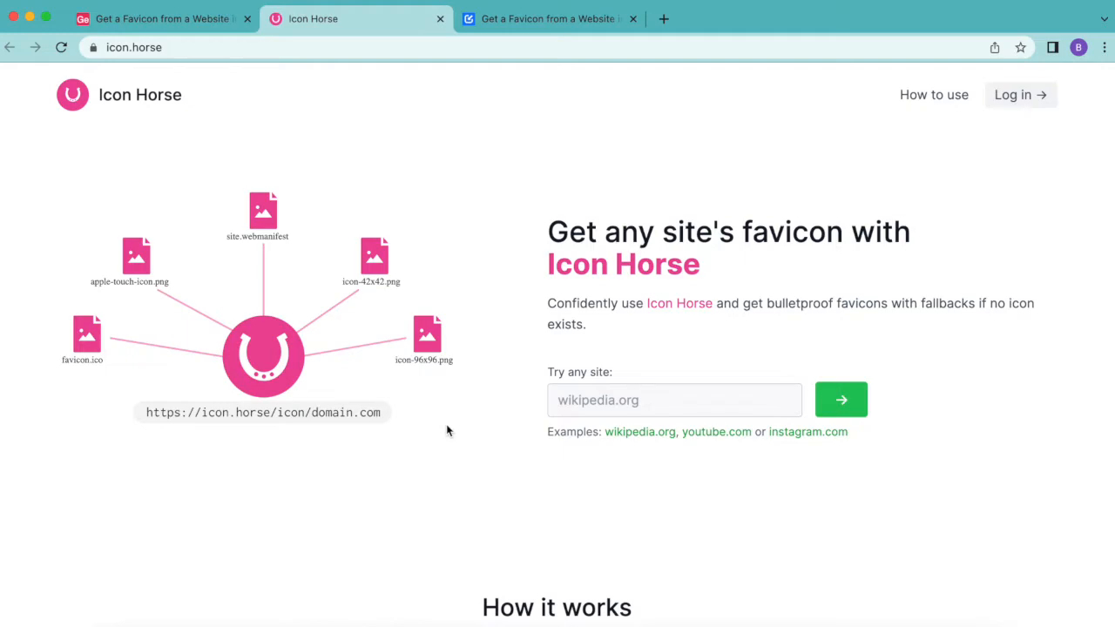
Step: Scroll through the Icon Horse homepage to review how its favicon service works
{"action": "scroll", "coordinate": [447, 430], "scroll_direction": "down", "scroll_amount": 5}
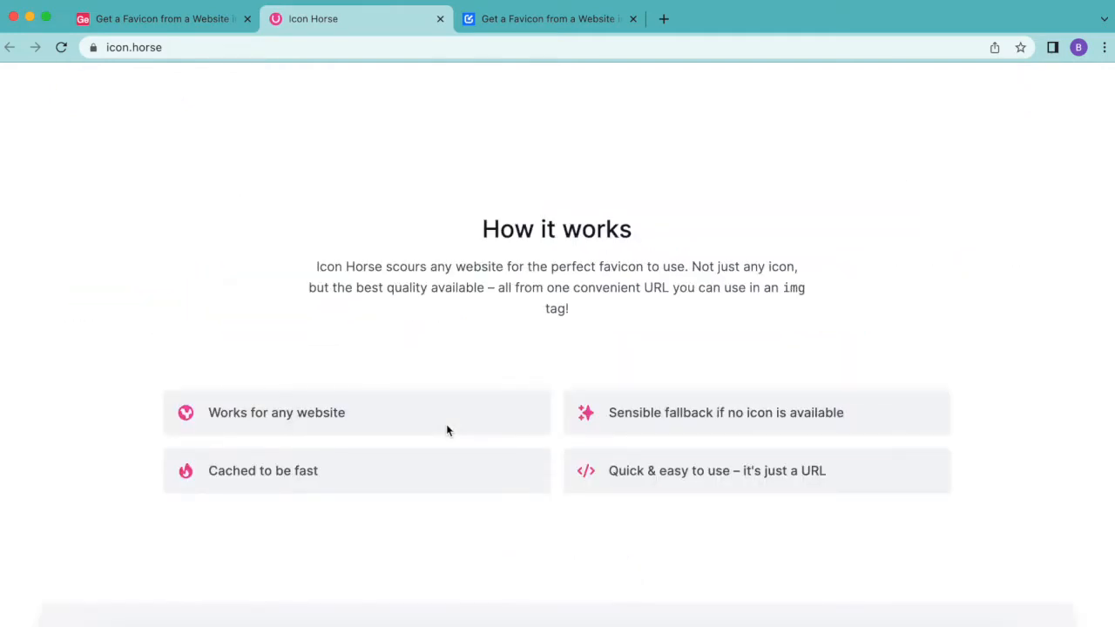
{"action": "scroll", "coordinate": [447, 430], "scroll_direction": "down", "scroll_amount": 10}
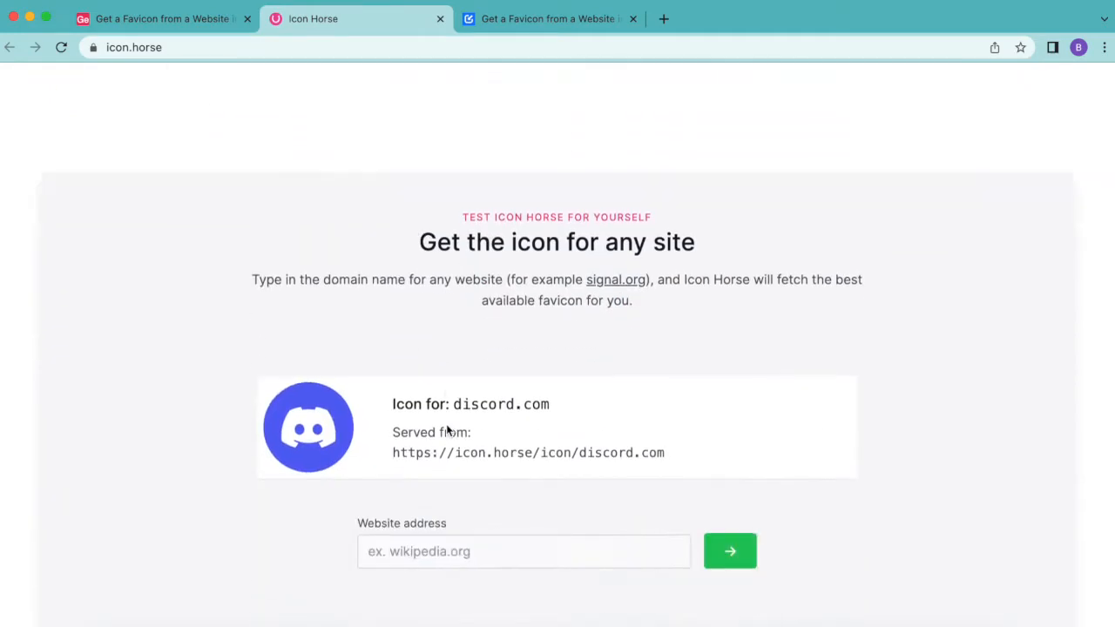
{"action": "scroll", "coordinate": [447, 430], "scroll_direction": "down", "scroll_amount": 8}
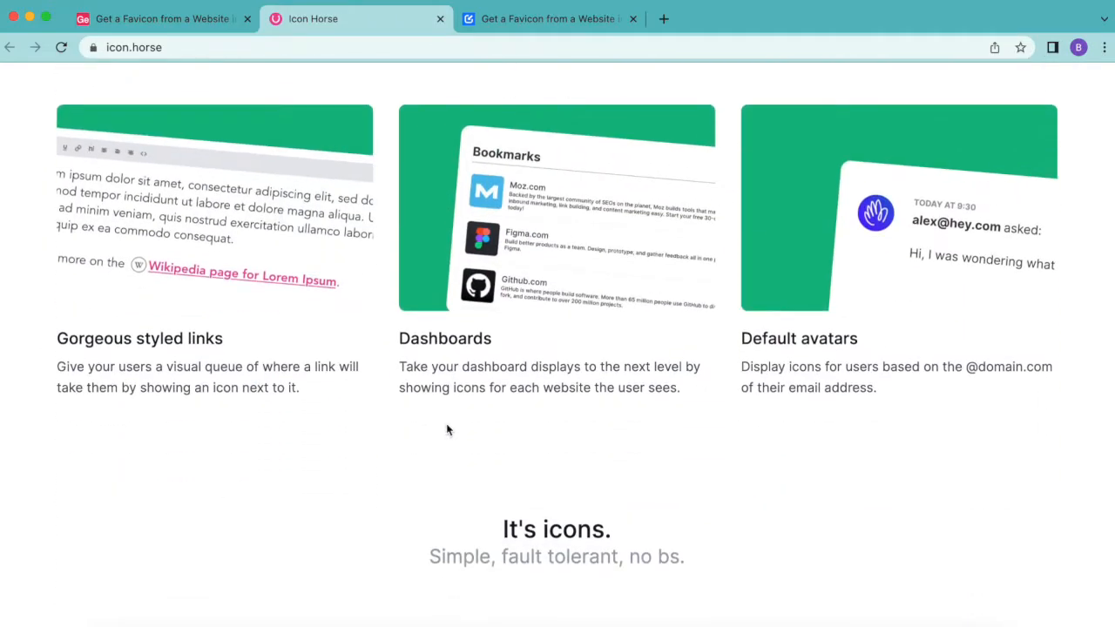
{"action": "scroll", "coordinate": [447, 430], "scroll_direction": "down", "scroll_amount": 4}
{"action": "scroll", "coordinate": [447, 429], "scroll_direction": "up", "scroll_amount": 15}
{"action": "scroll", "coordinate": [447, 430], "scroll_direction": "up", "scroll_amount": 15}
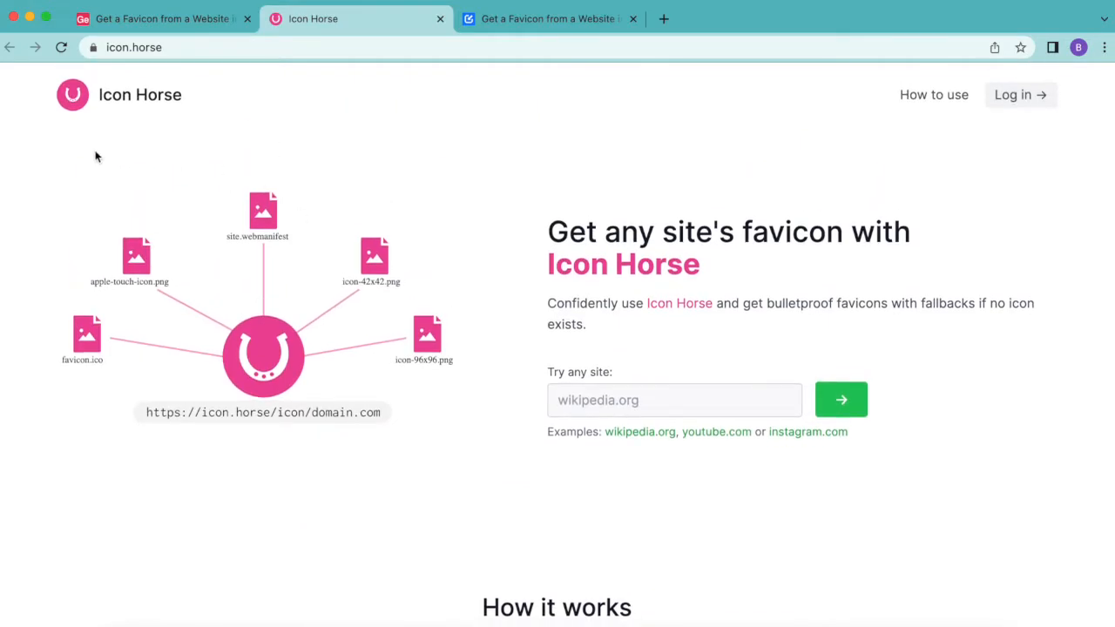
Step: In the Airtable base, rename the table to Favicons
{"action": "left_click", "coordinate": [152, 21]}
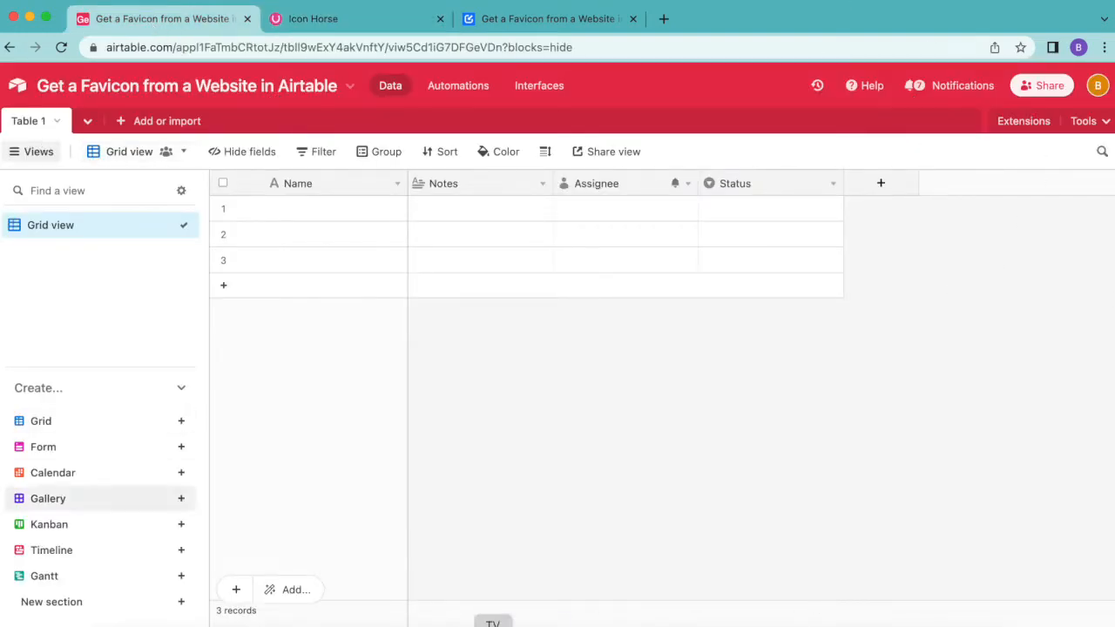
{"action": "double_click", "coordinate": [30, 123]}
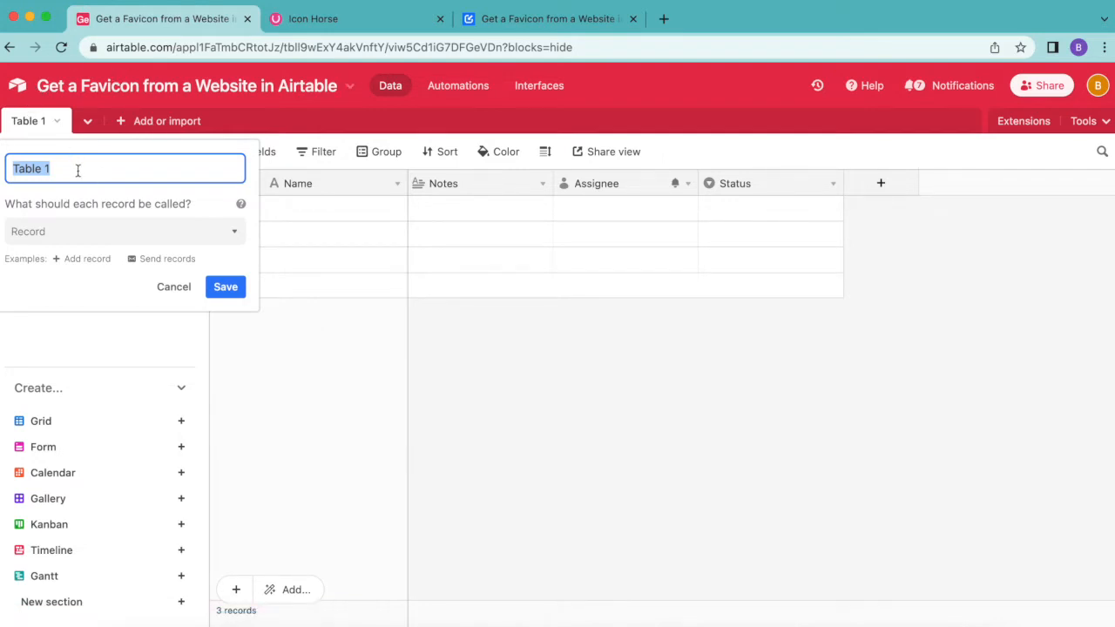
{"action": "type", "text": "Favicons"}
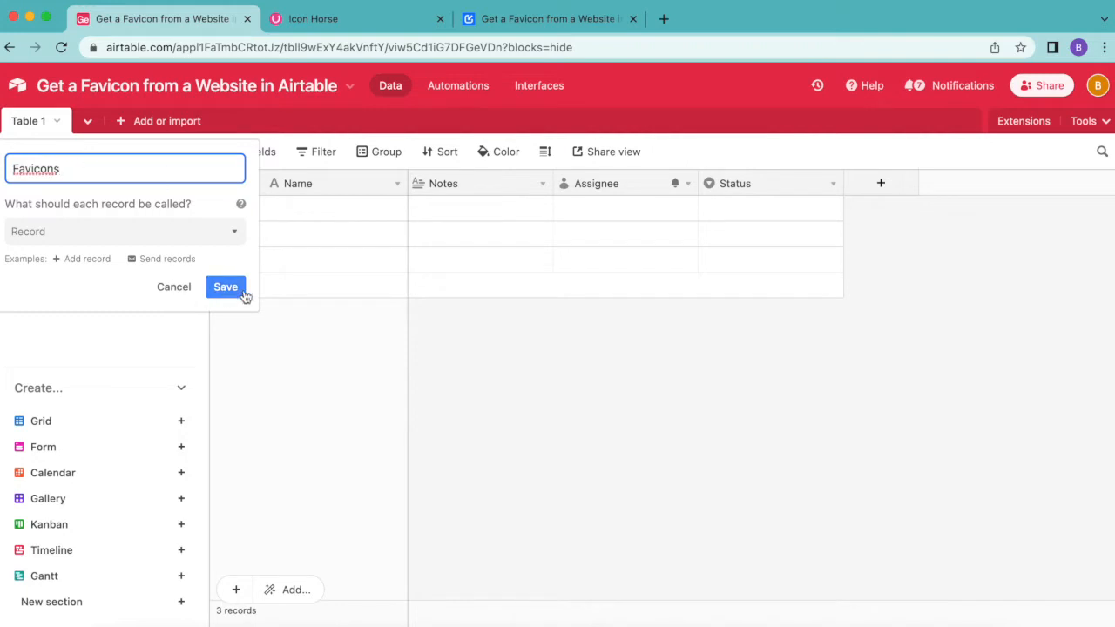
{"action": "left_click", "coordinate": [225, 286]}
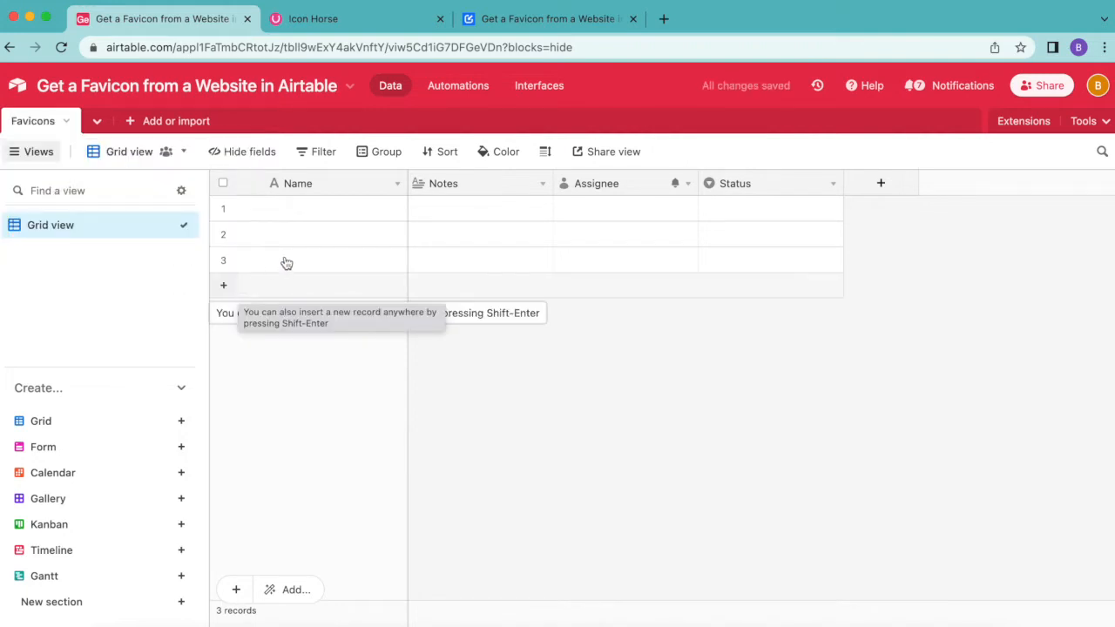
Step: Rename the primary Name field to URL and change its field type to URL
{"action": "double_click", "coordinate": [308, 181]}
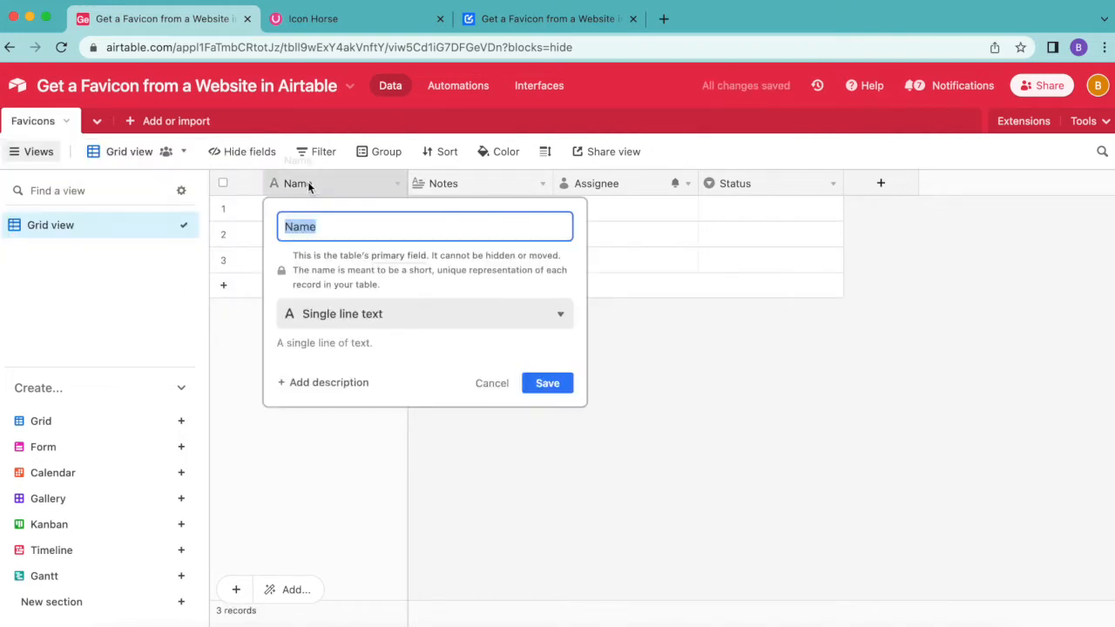
{"action": "type", "text": "URL"}
{"action": "left_click", "coordinate": [428, 315]}
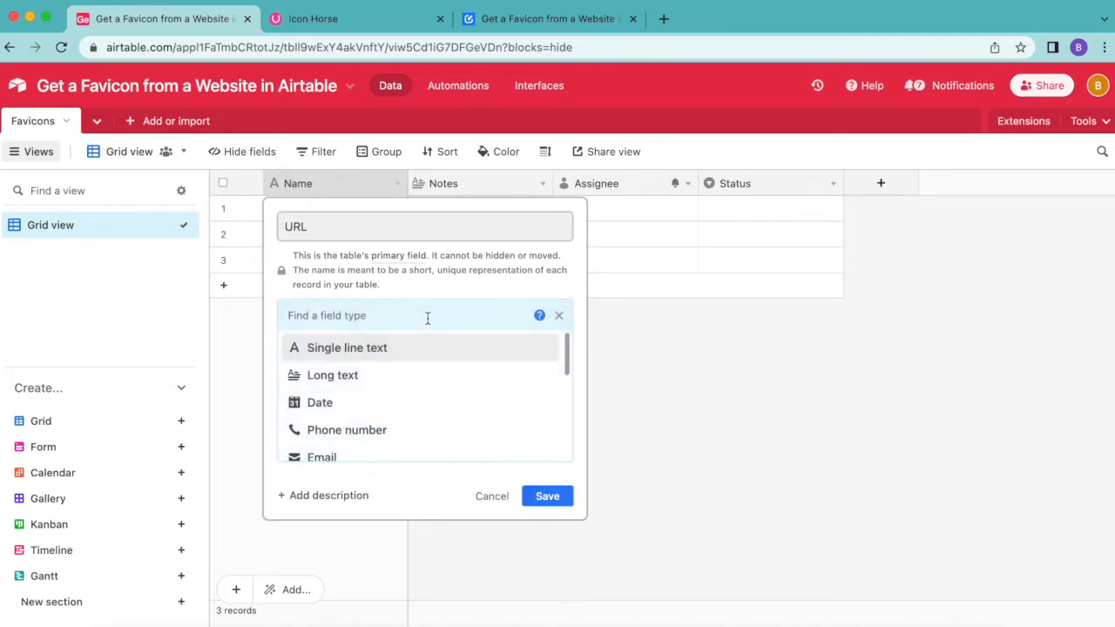
{"action": "type", "text": "url"}
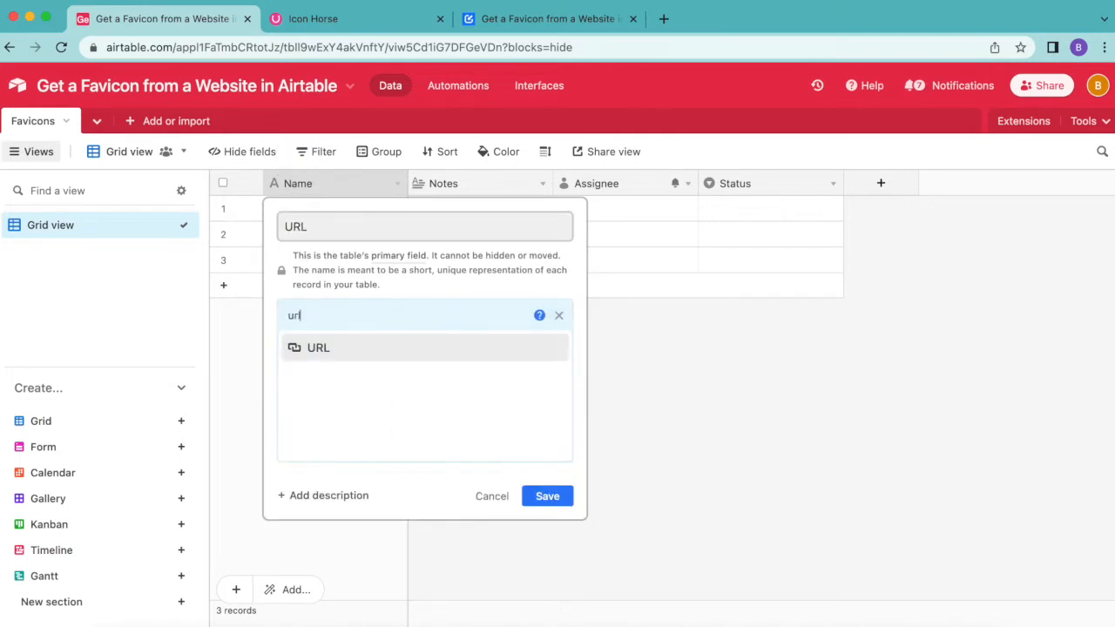
{"action": "left_click", "coordinate": [405, 357]}
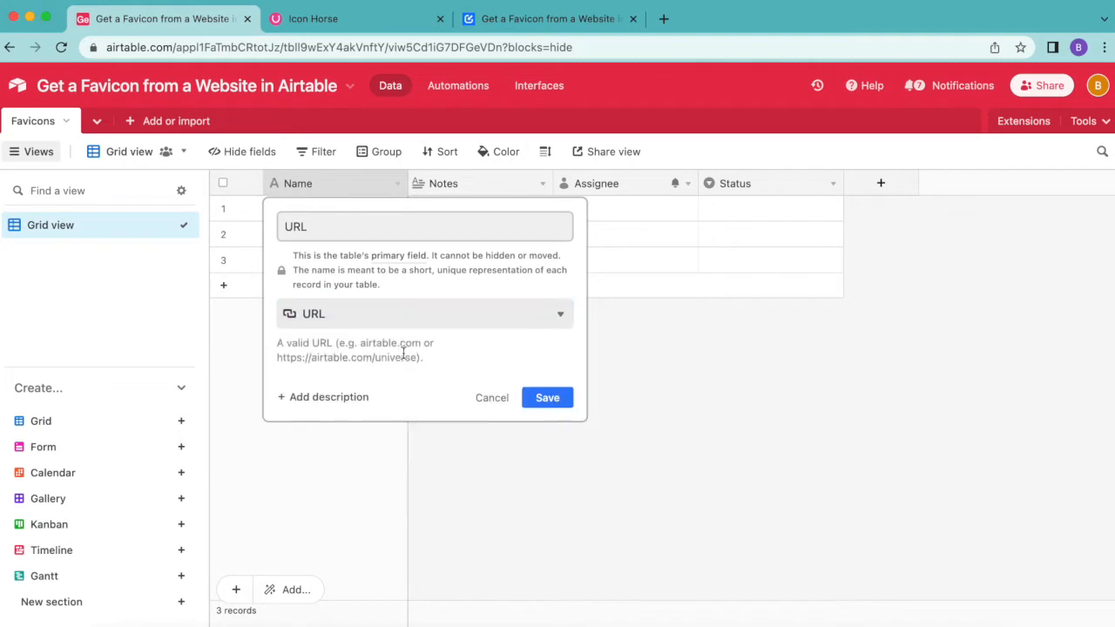
{"action": "left_click", "coordinate": [549, 399]}
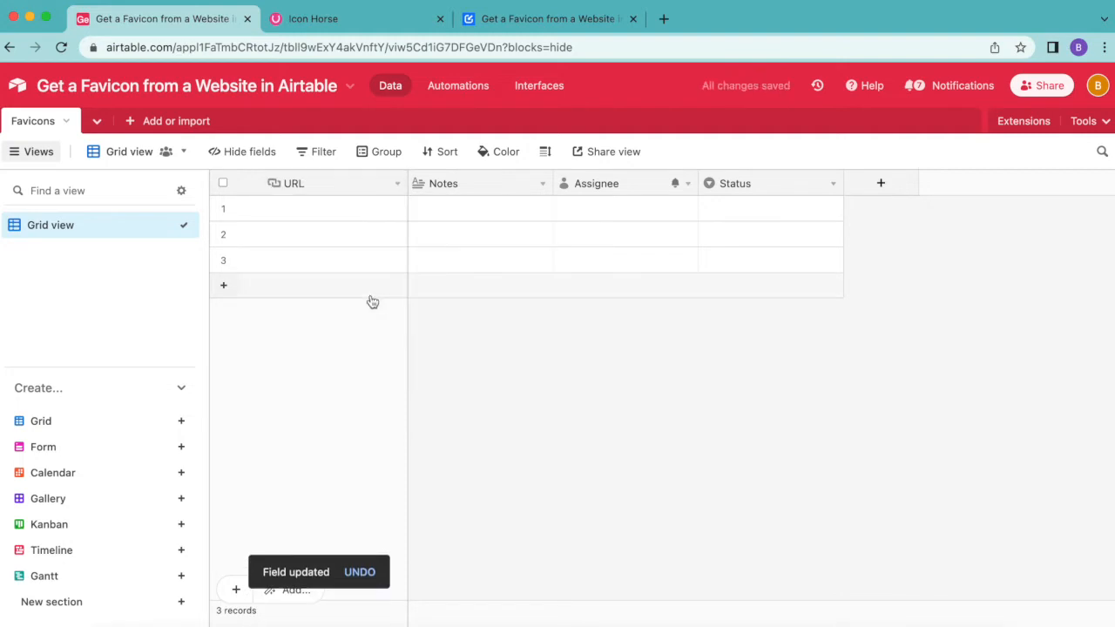
Step: Paste the copied website addresses into the URL column starting at the first record
{"action": "left_click", "coordinate": [329, 215]}
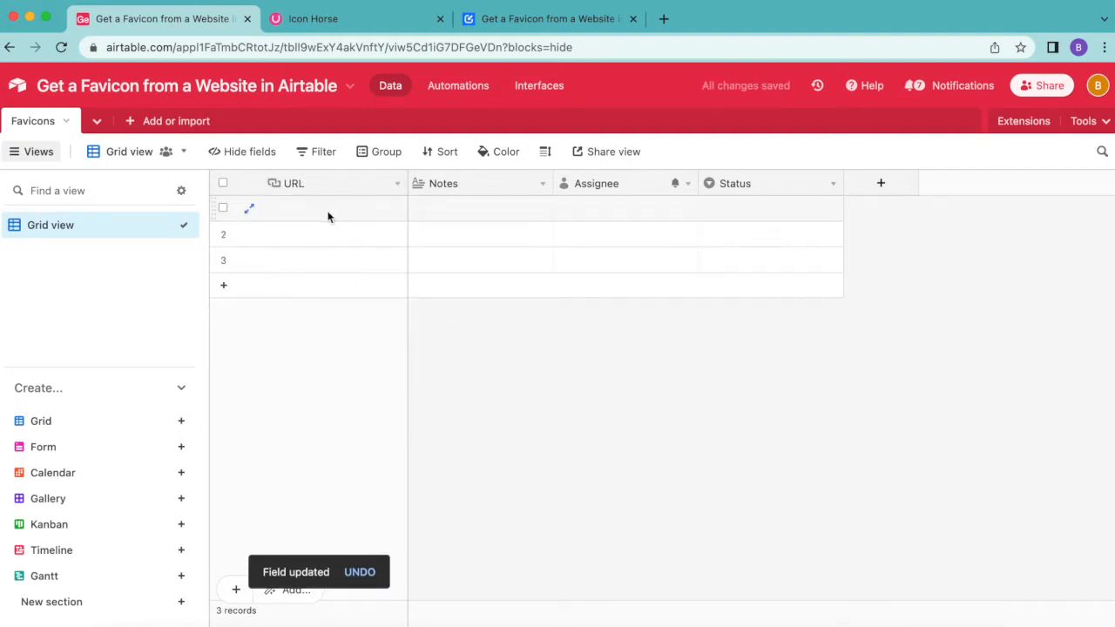
{"action": "type", "text": "https://www.google.com/ https://www.tesla.com/ https://www.stripe.com/"}
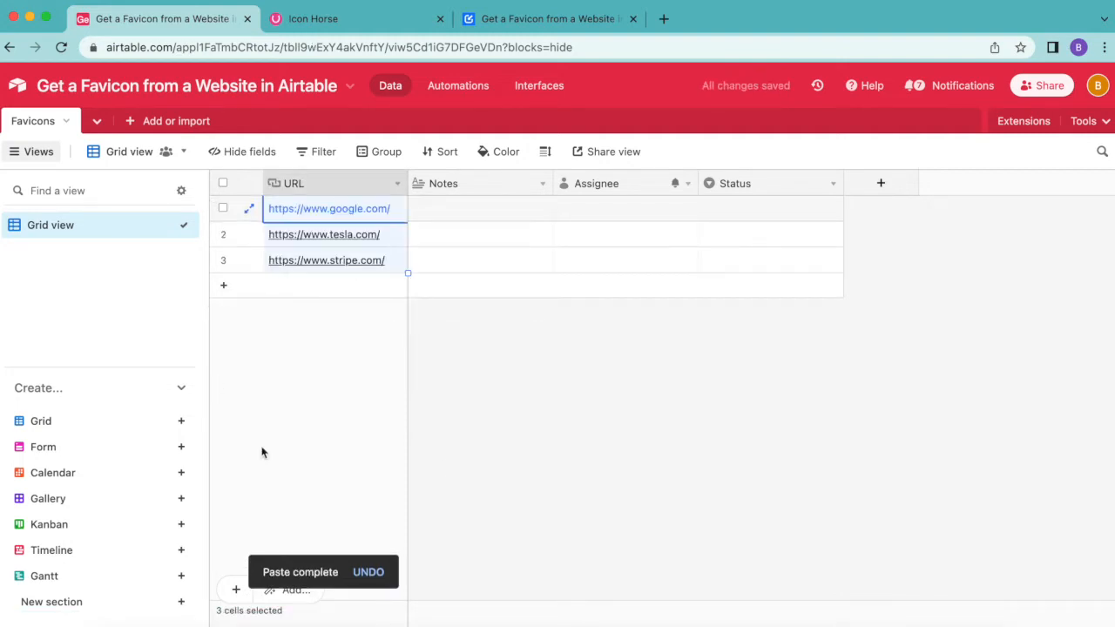
Step: Rename the Notes field to Favicon and change its type to Attachment
{"action": "double_click", "coordinate": [447, 185]}
{"action": "type", "text": "Favicon"}
{"action": "left_click", "coordinate": [542, 264]}
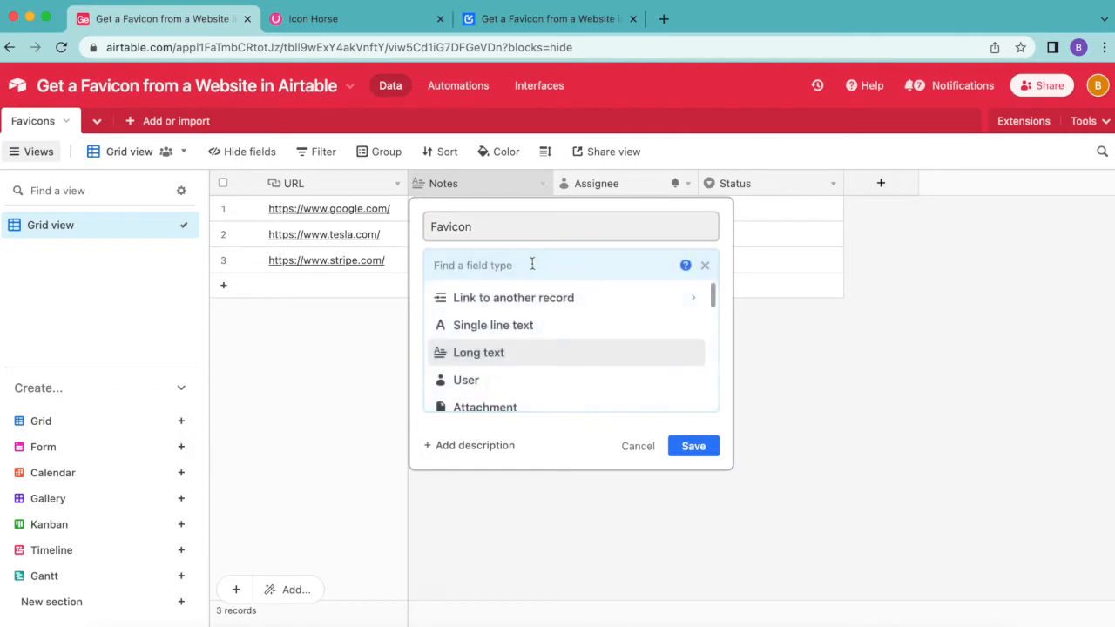
{"action": "type", "text": "att"}
{"action": "left_click", "coordinate": [528, 300]}
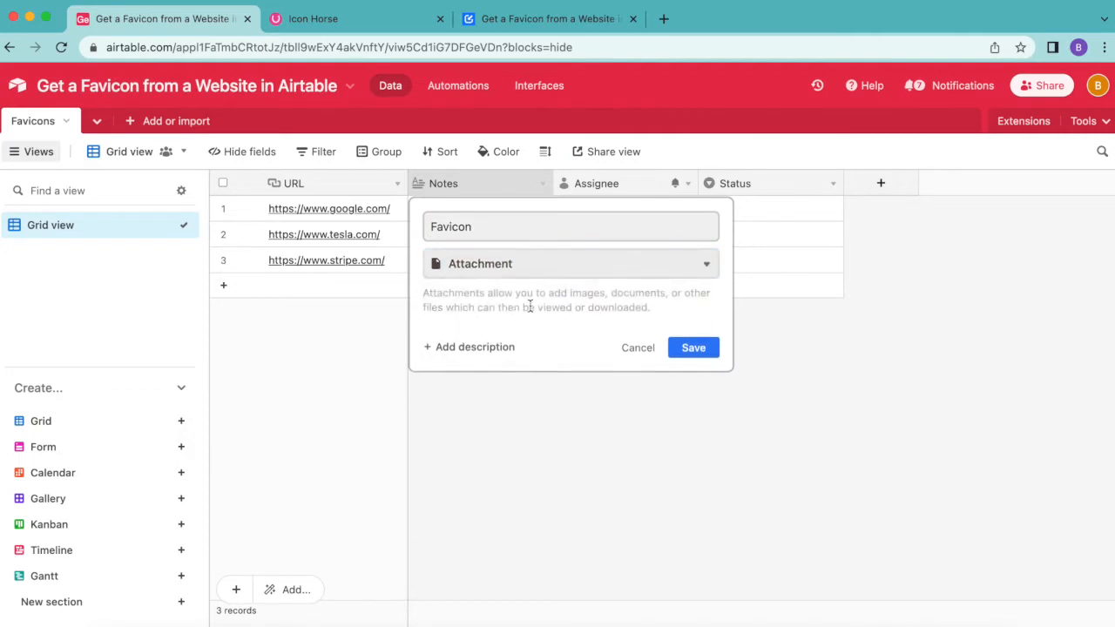
{"action": "left_click", "coordinate": [712, 350]}
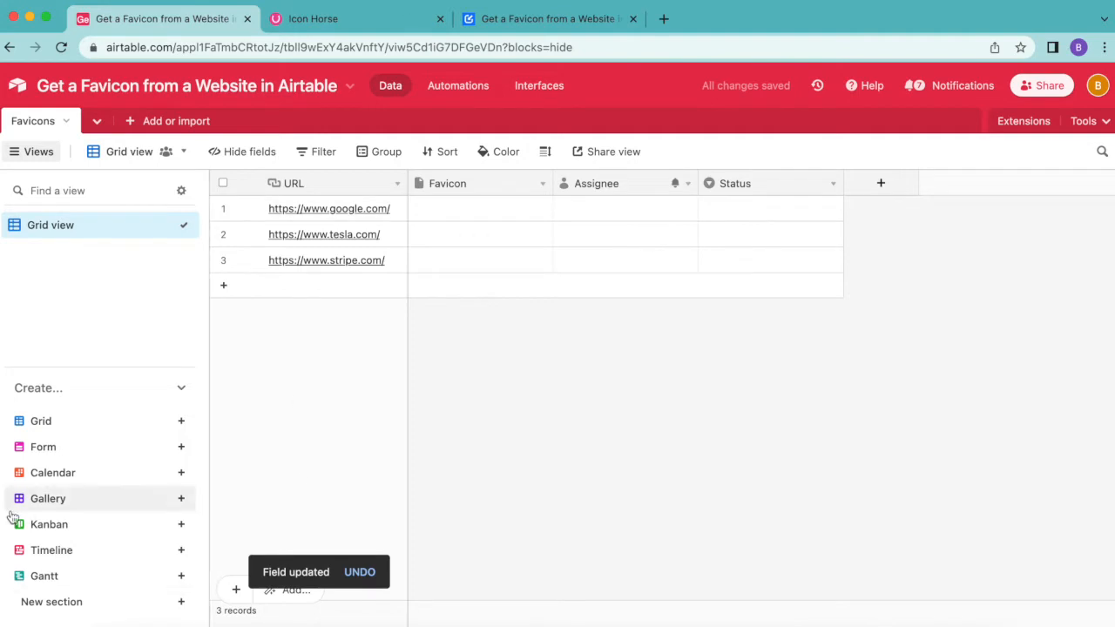
Step: Create a new collaborative grid view named Needs Favicon
{"action": "mouse_move", "coordinate": [88, 432]}
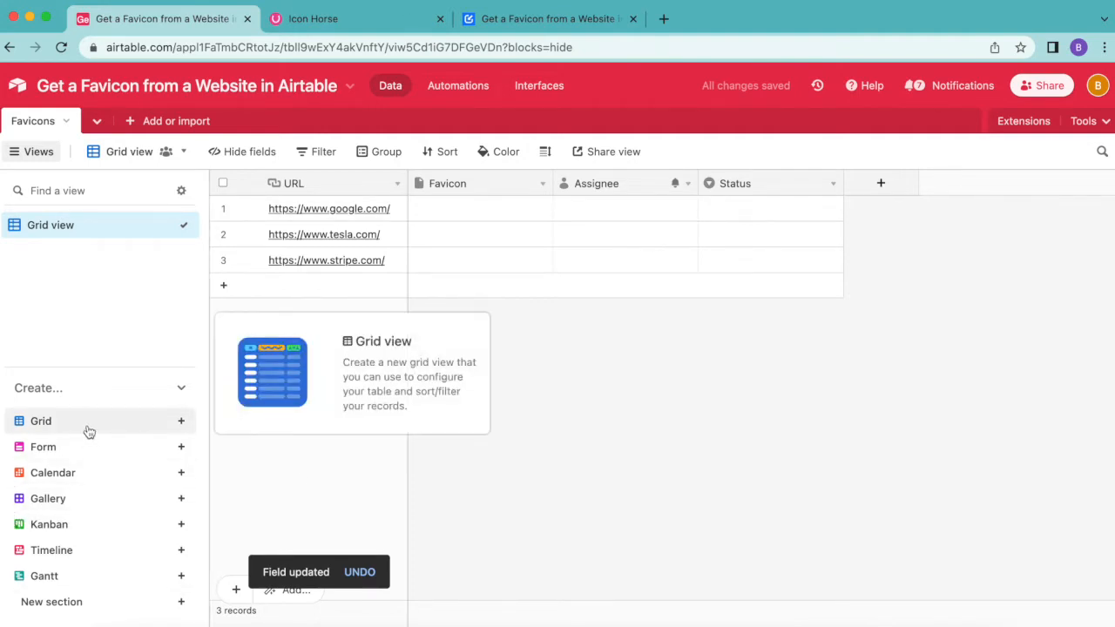
{"action": "left_click", "coordinate": [181, 422]}
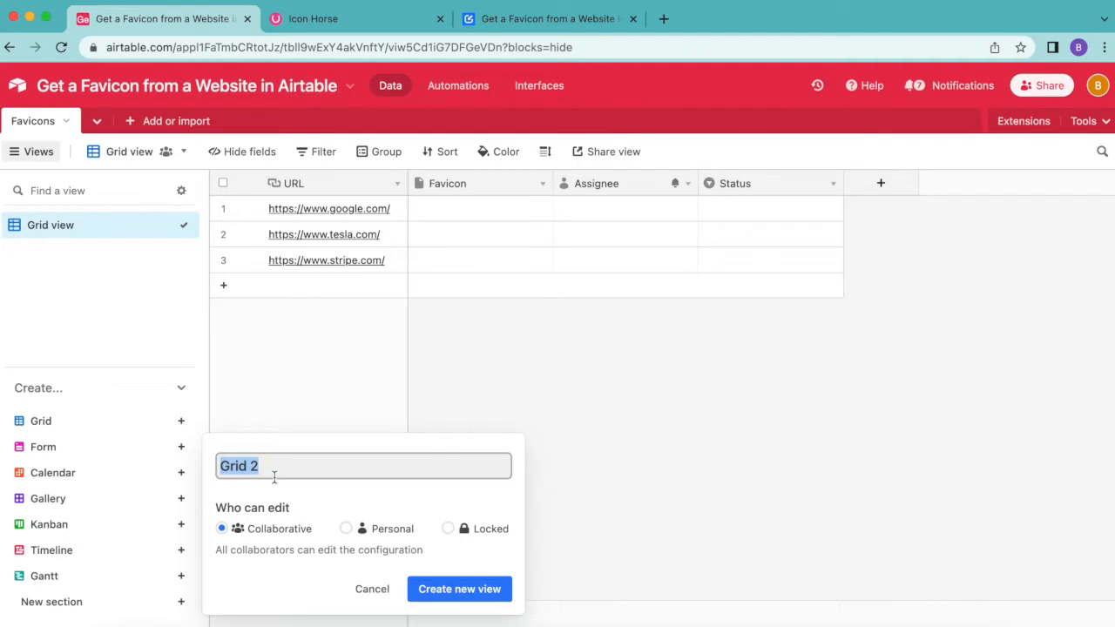
{"action": "type", "text": "Needs Favicon"}
{"action": "left_click", "coordinate": [444, 591]}
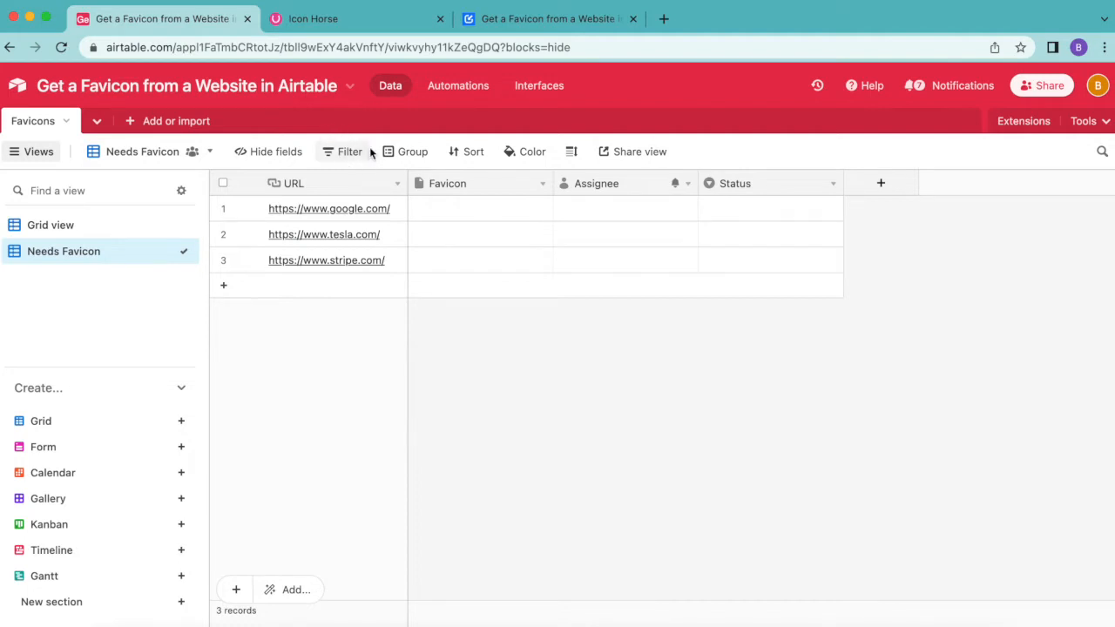
Step: Filter the view to records where URL is not empty and Favicon is empty
{"action": "left_click", "coordinate": [341, 155]}
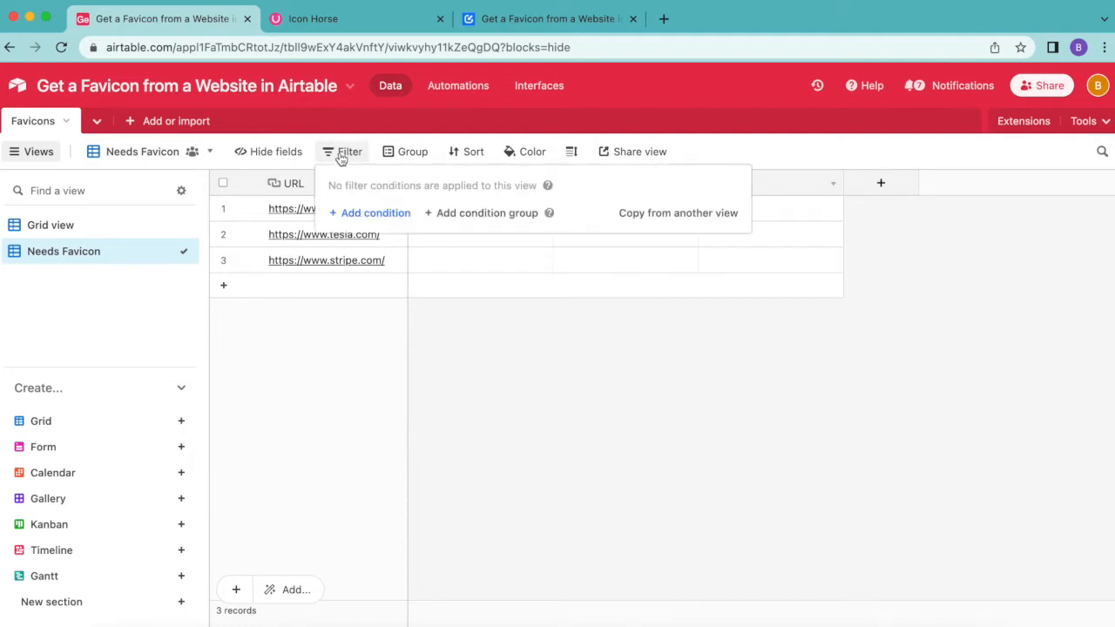
{"action": "left_click", "coordinate": [378, 210]}
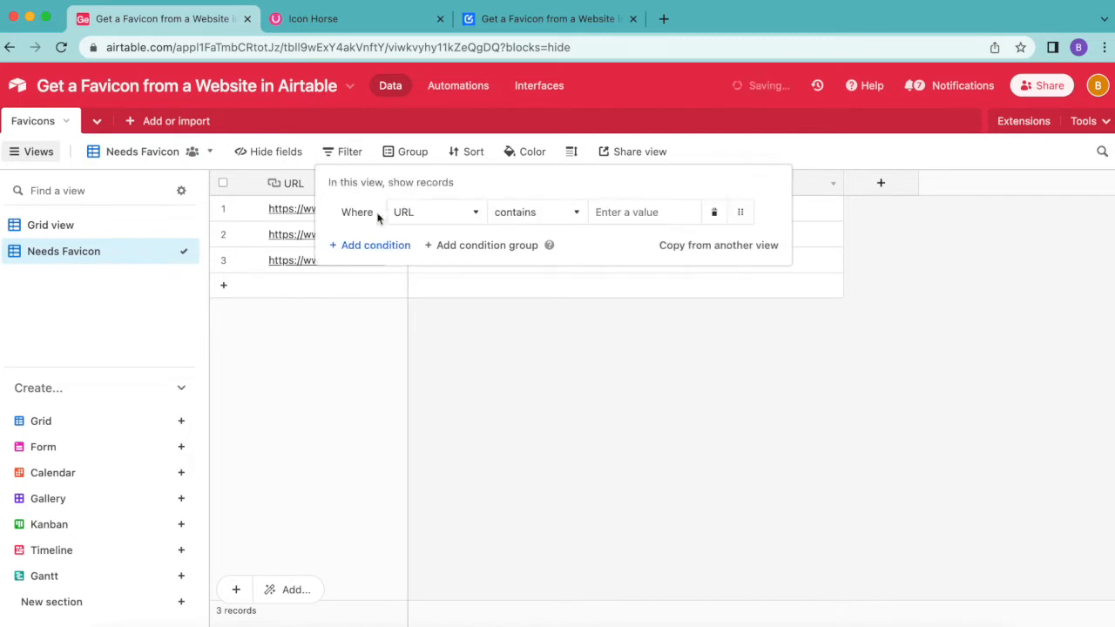
{"action": "left_click", "coordinate": [512, 217]}
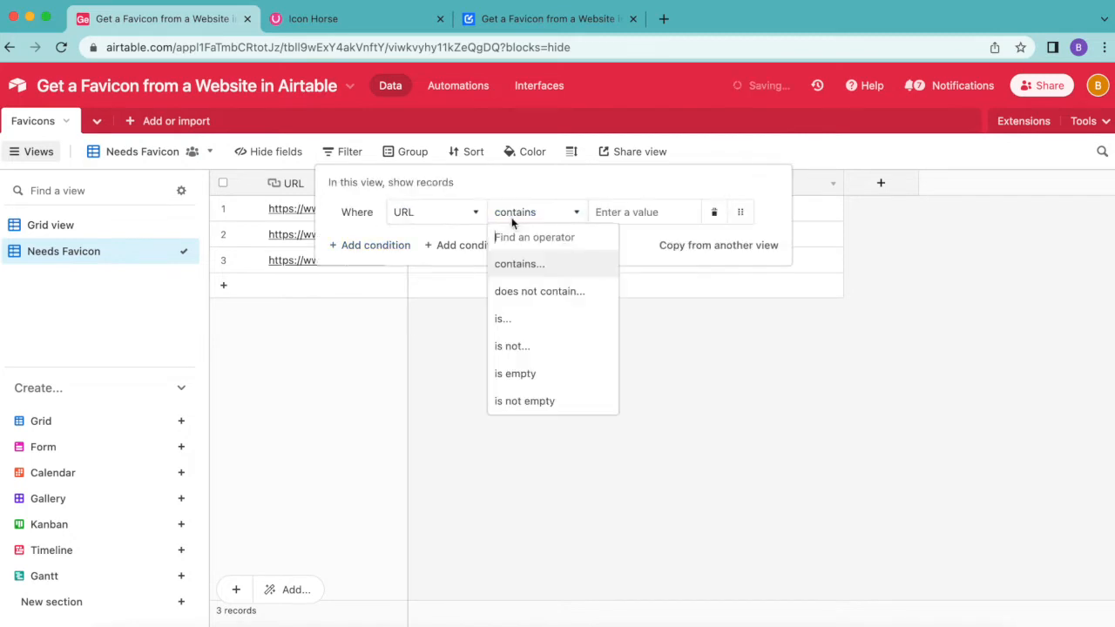
{"action": "left_click", "coordinate": [533, 401]}
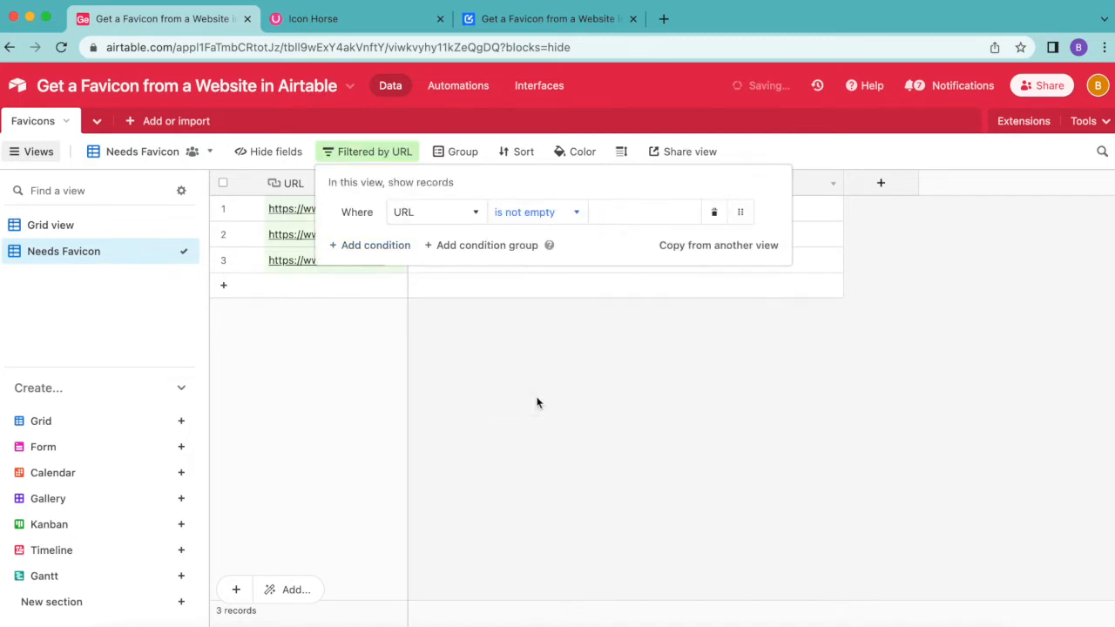
{"action": "left_click", "coordinate": [391, 246]}
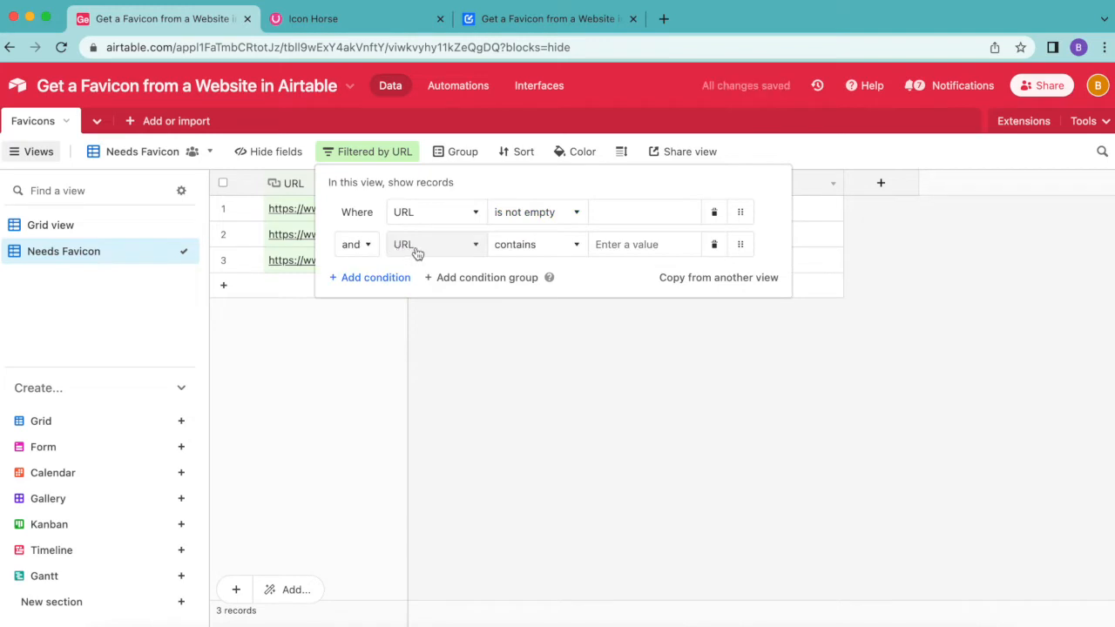
{"action": "left_click", "coordinate": [417, 246]}
{"action": "left_click", "coordinate": [459, 323]}
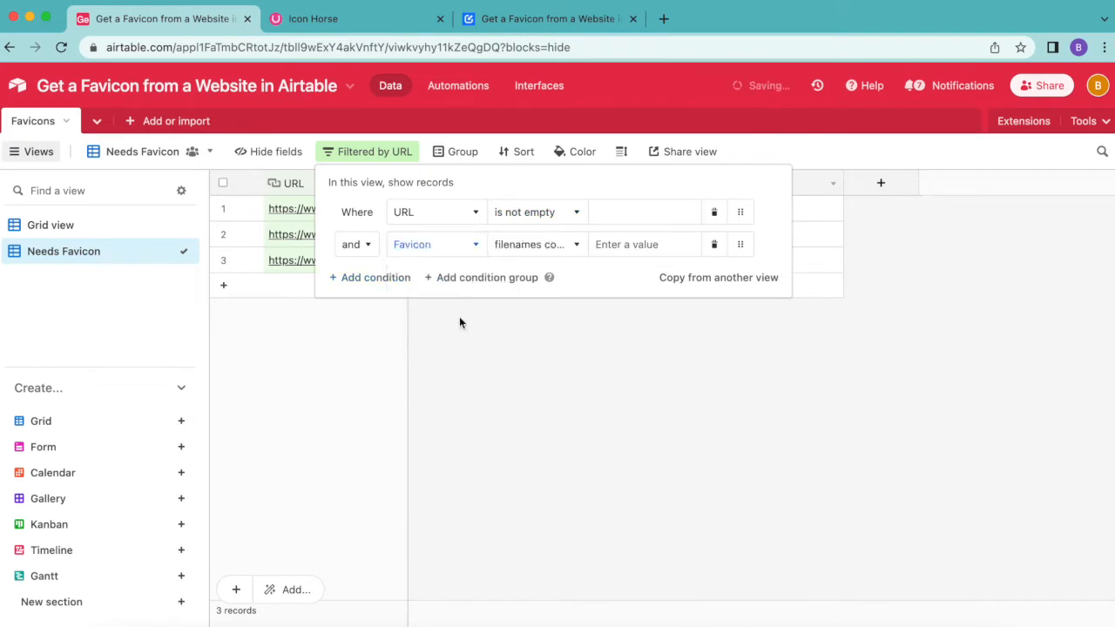
{"action": "left_click", "coordinate": [528, 254]}
{"action": "left_click", "coordinate": [537, 352]}
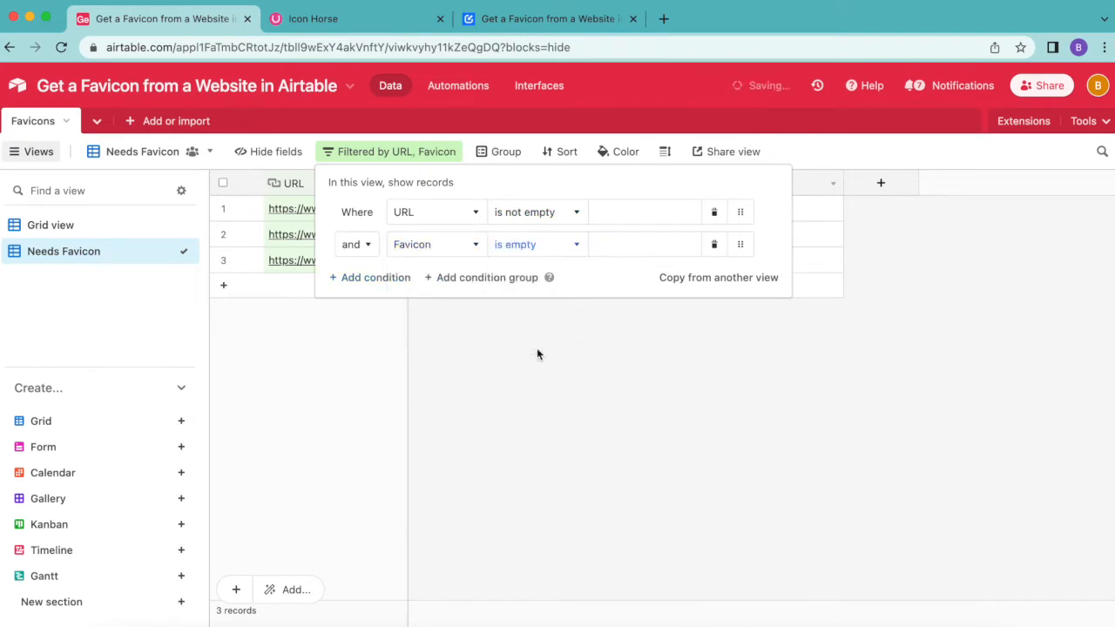
{"action": "left_click", "coordinate": [537, 354]}
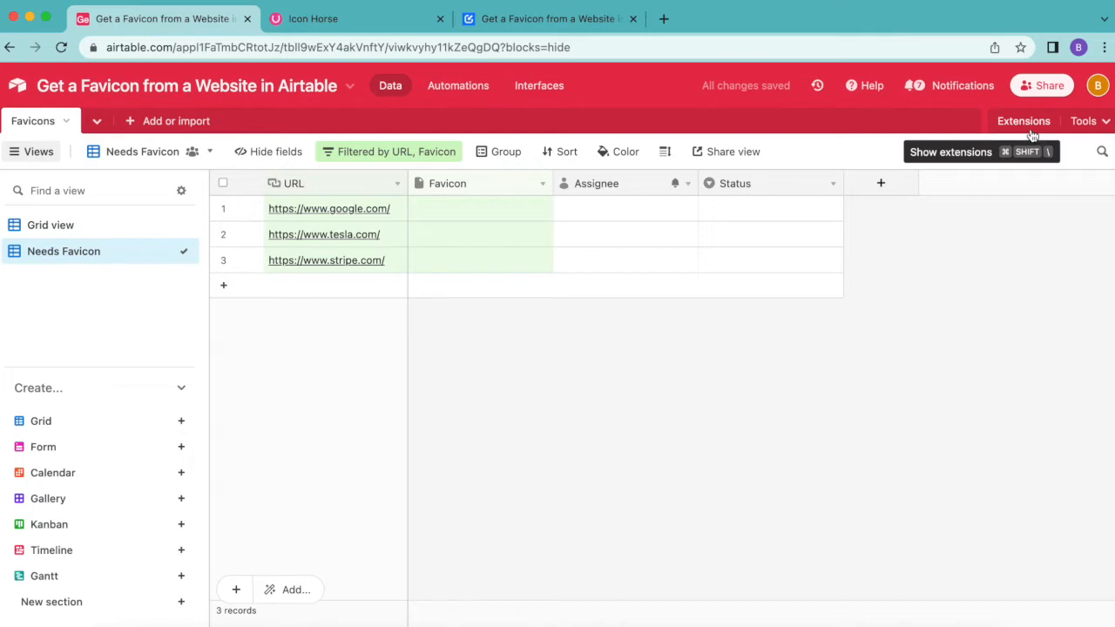
Step: Add the Data Fetcher extension from the marketplace and sign up for it with a Google account
{"action": "left_click", "coordinate": [997, 131]}
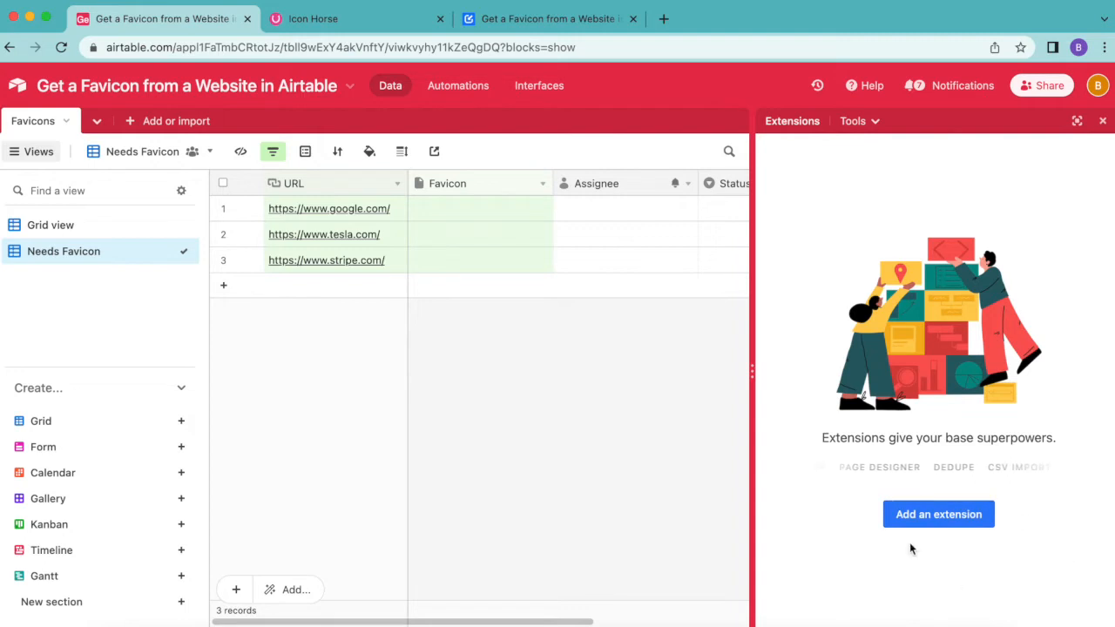
{"action": "left_click", "coordinate": [948, 516]}
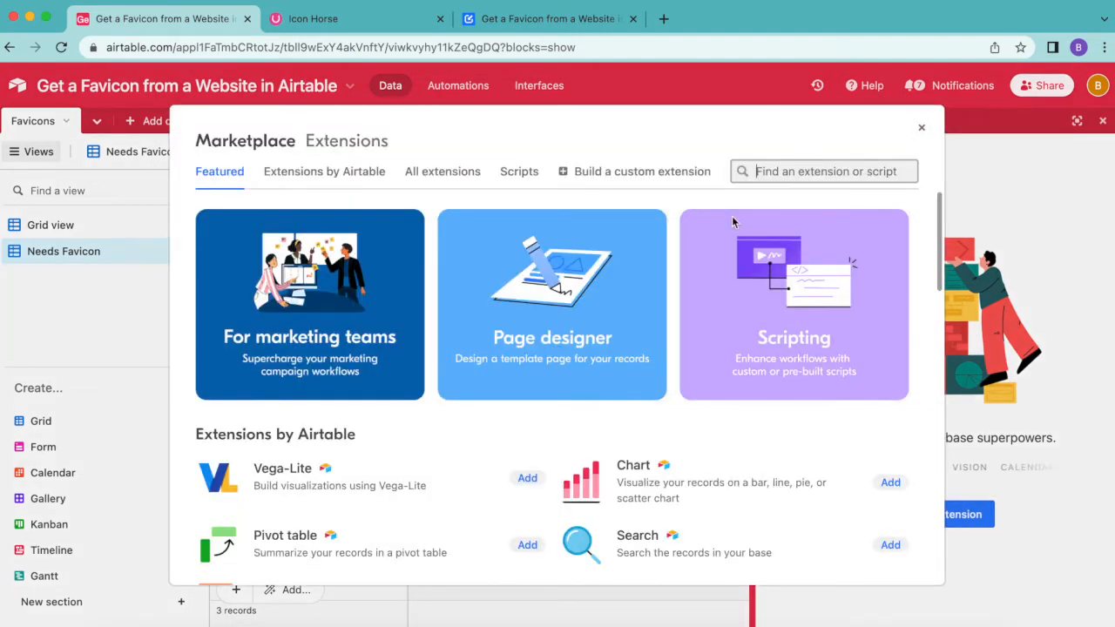
{"action": "type", "text": "data fet"}
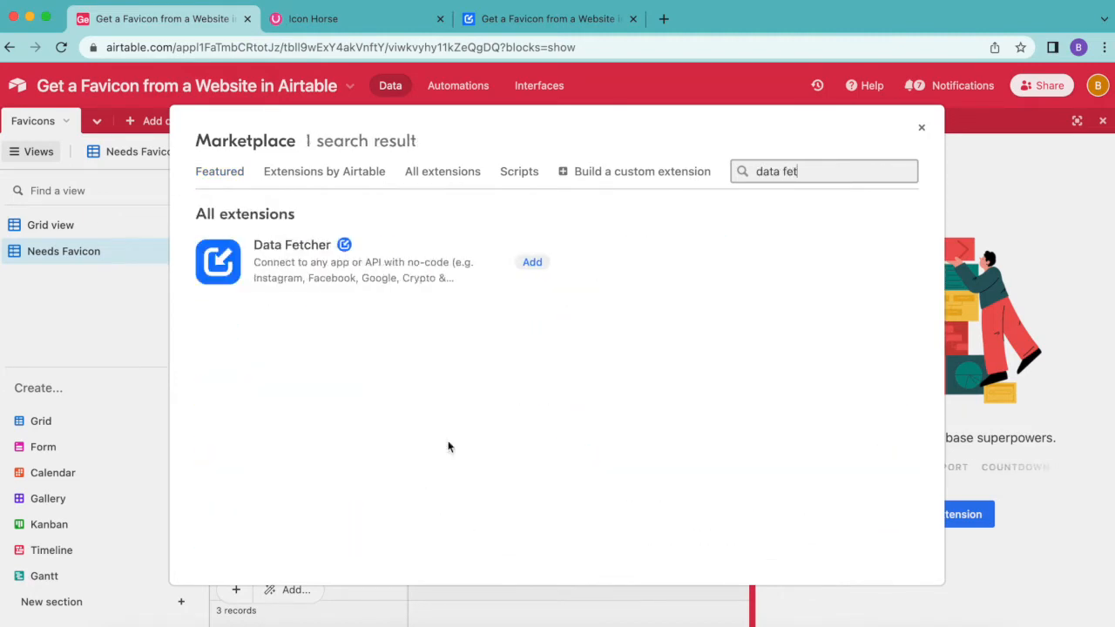
{"action": "left_click", "coordinate": [531, 263]}
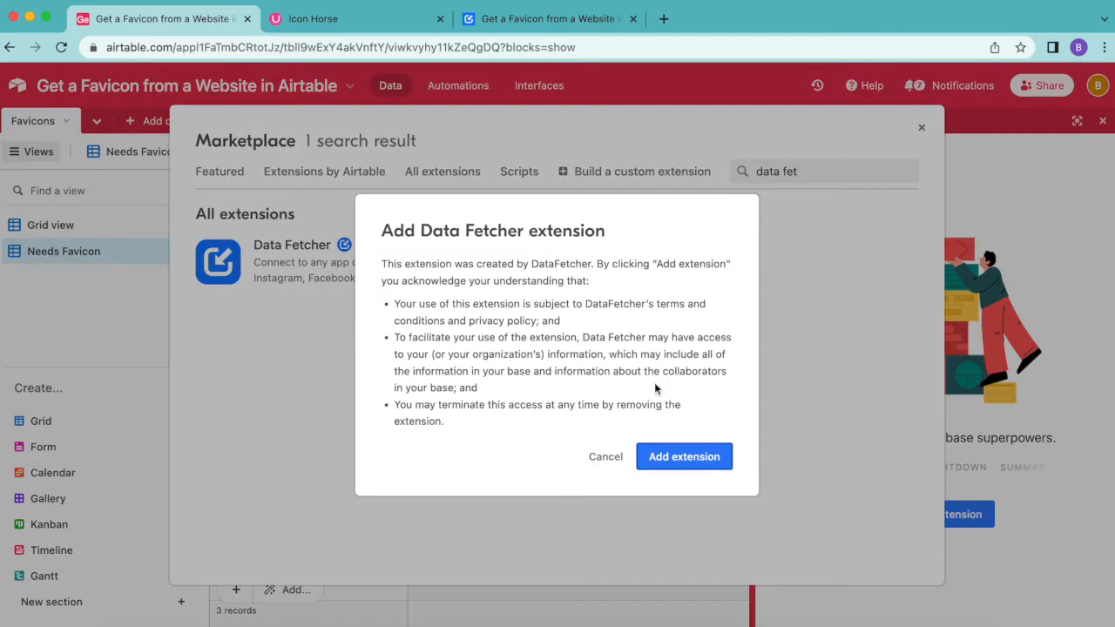
{"action": "left_click", "coordinate": [664, 460]}
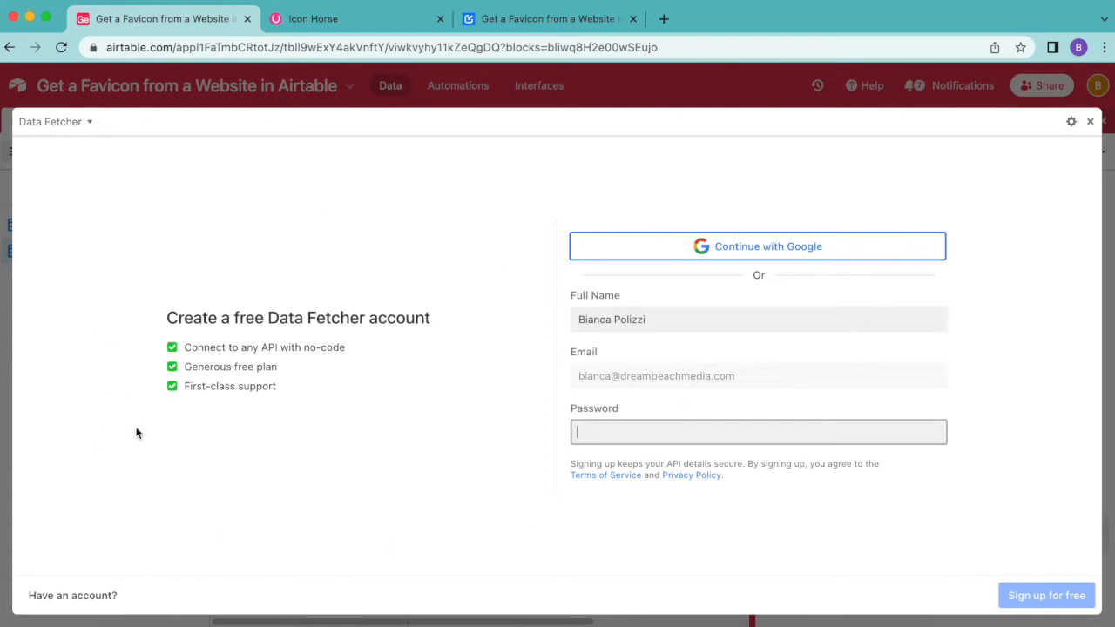
{"action": "left_click", "coordinate": [819, 251]}
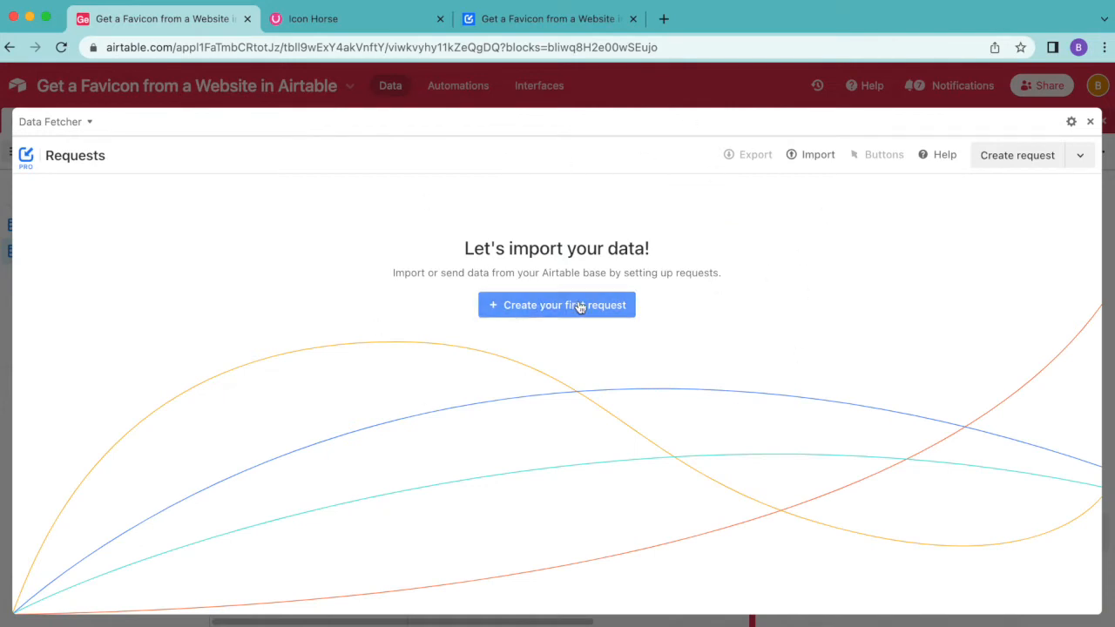
Step: Create the first Data Fetcher request and name it Fetch Favicons
{"action": "left_click", "coordinate": [579, 306]}
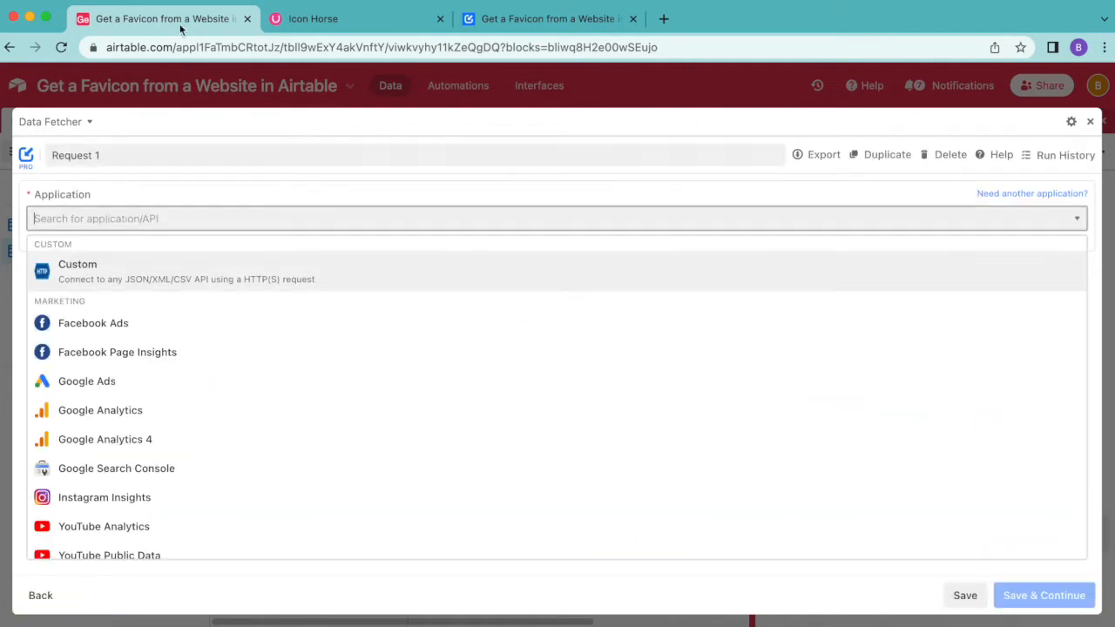
{"action": "left_click", "coordinate": [122, 155]}
{"action": "type", "text": "Fetch Favicons"}
Step: Search for and select Icon Horse as the request's application, with no authorization, and save and continue
{"action": "left_click", "coordinate": [113, 218]}
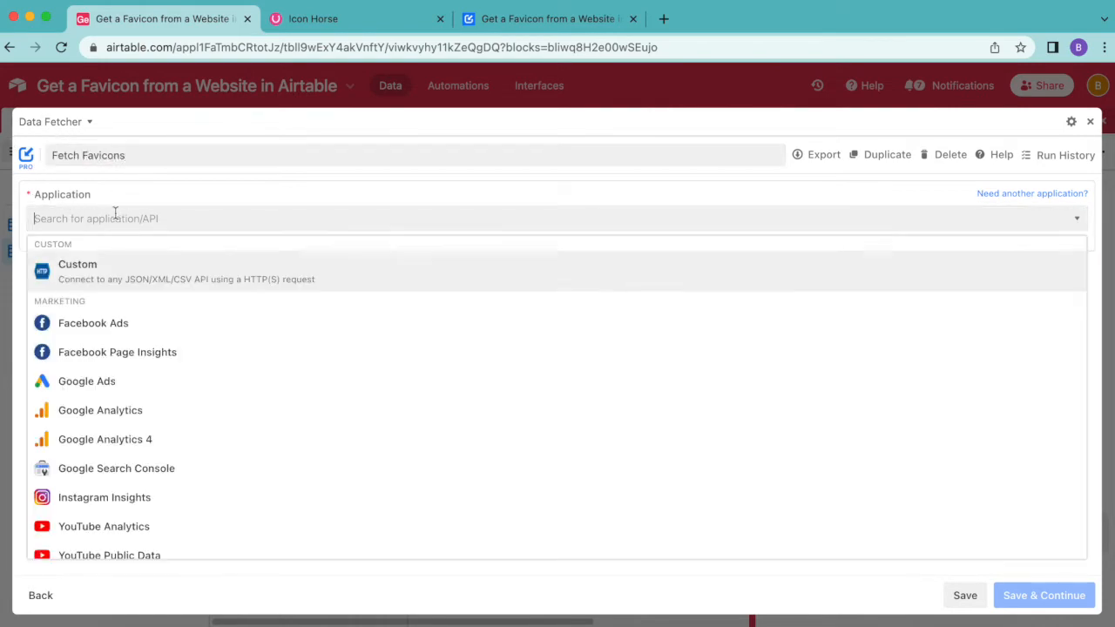
{"action": "type", "text": "icon"}
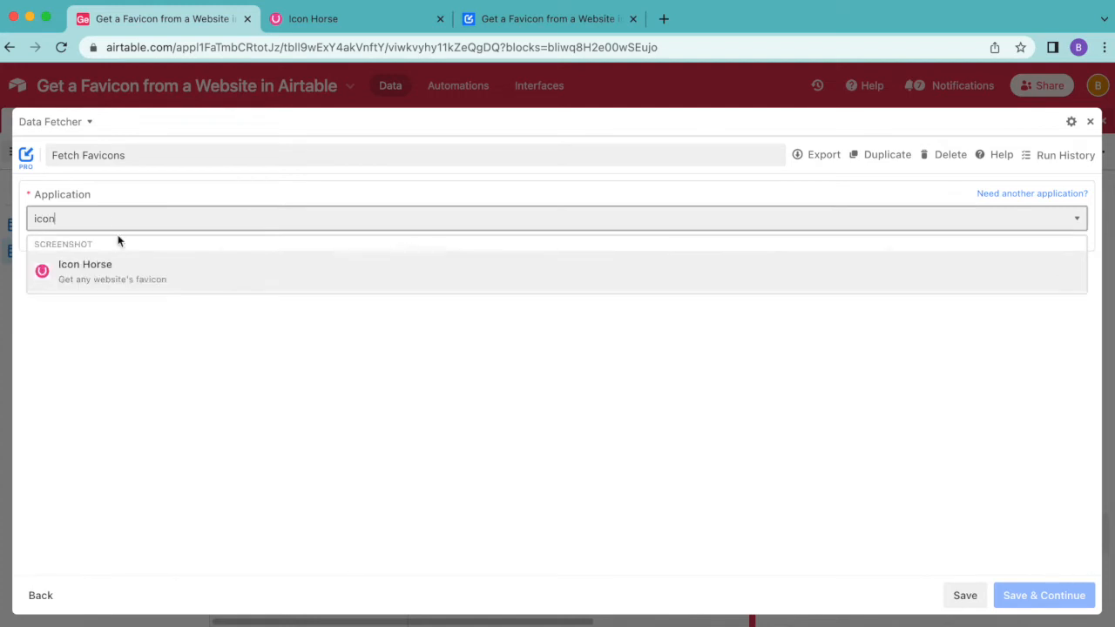
{"action": "left_click", "coordinate": [126, 284]}
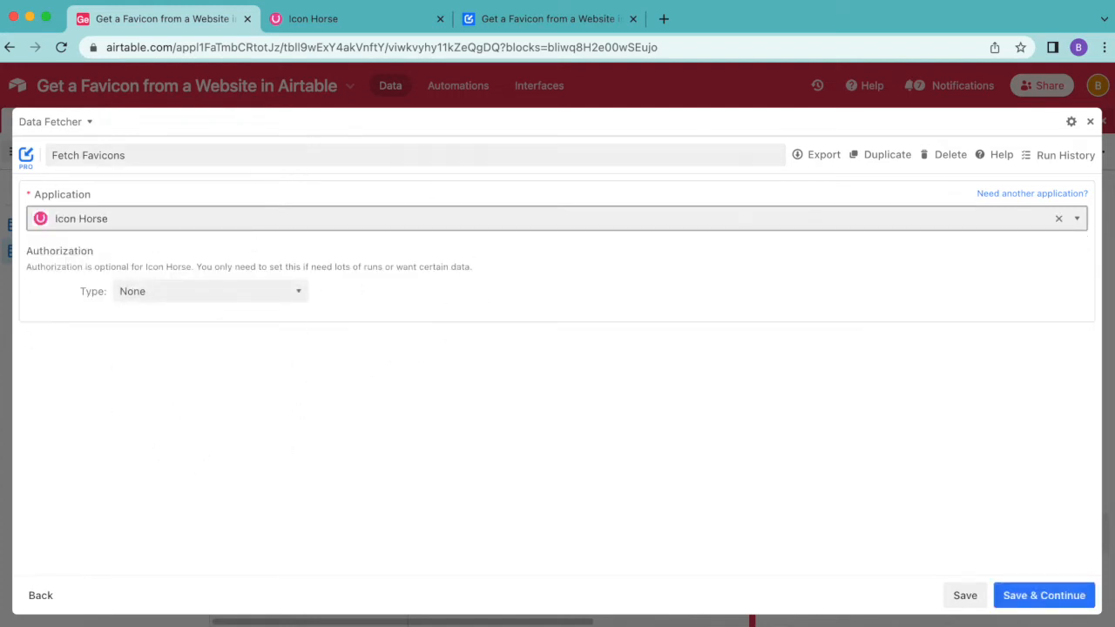
{"action": "left_click", "coordinate": [1049, 596]}
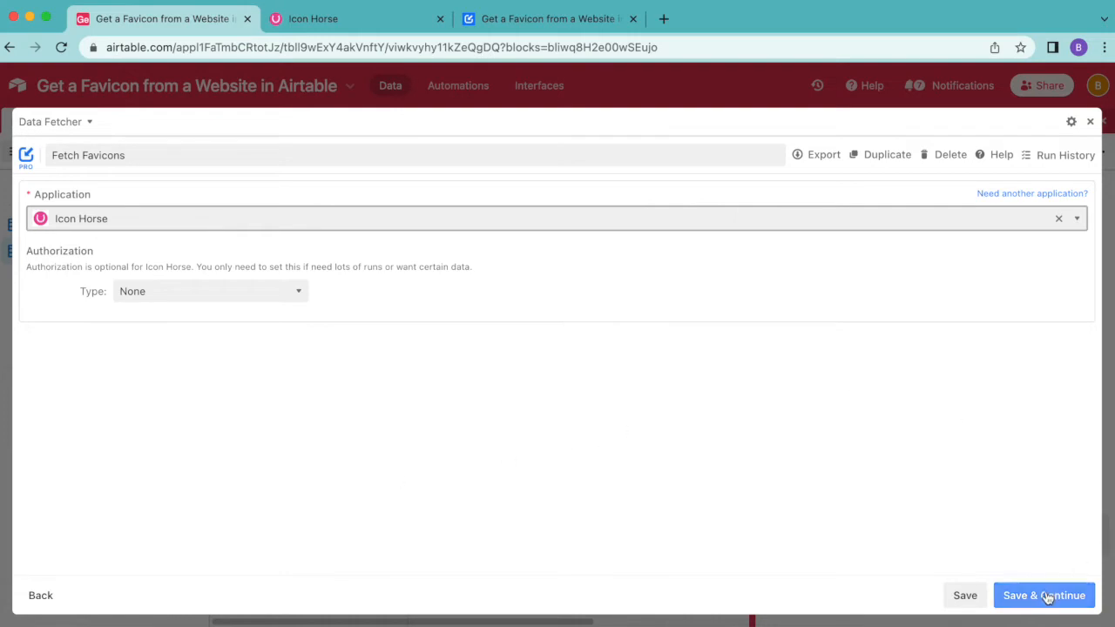
{"action": "left_click", "coordinate": [1048, 596]}
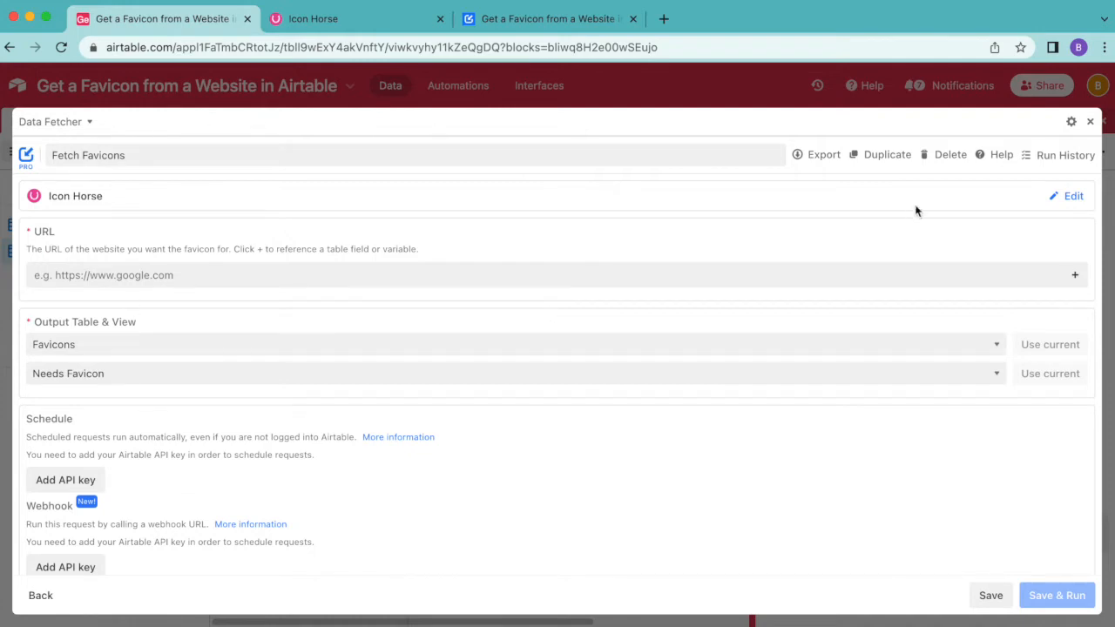
Step: Set the request URL to reference the Favicons table's URL field, running for every record in the Needs Favicon view
{"action": "left_click", "coordinate": [1077, 276]}
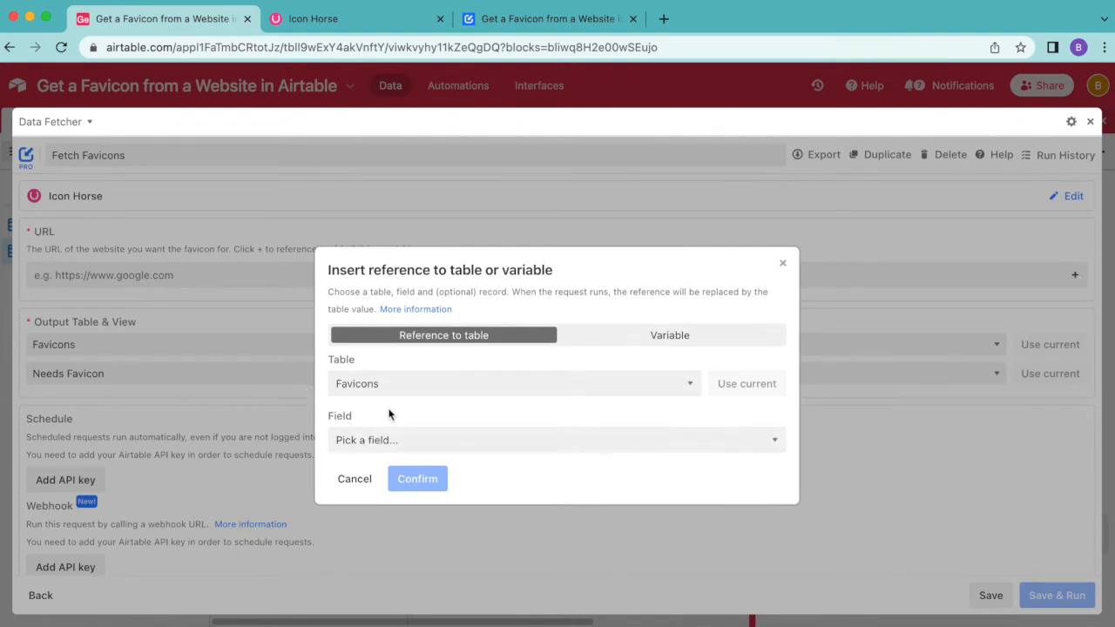
{"action": "left_click", "coordinate": [396, 440]}
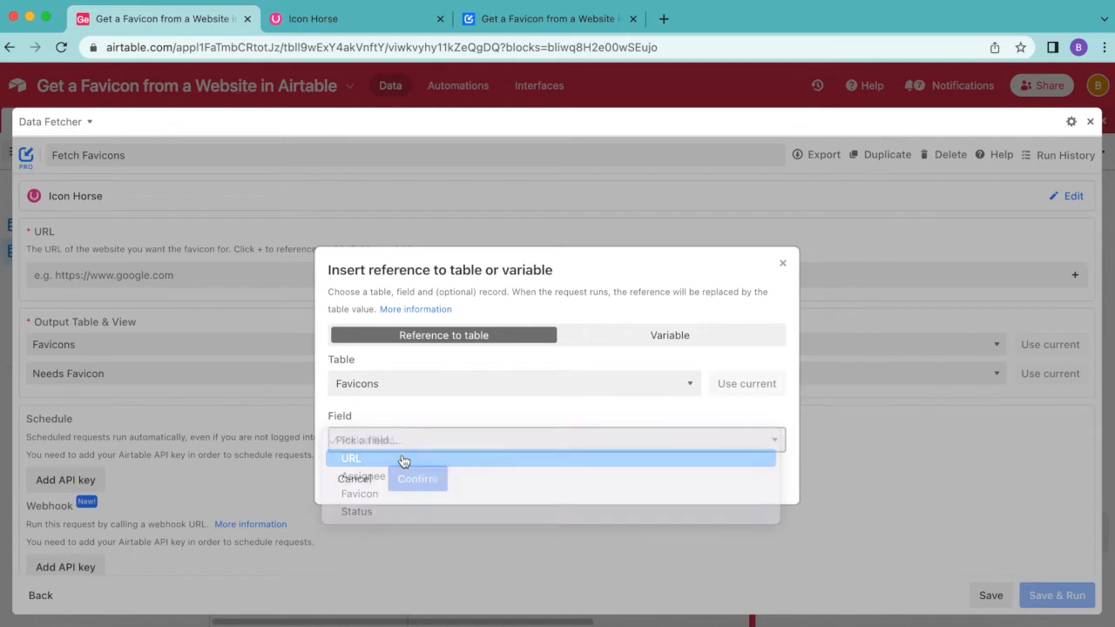
{"action": "left_click", "coordinate": [402, 458]}
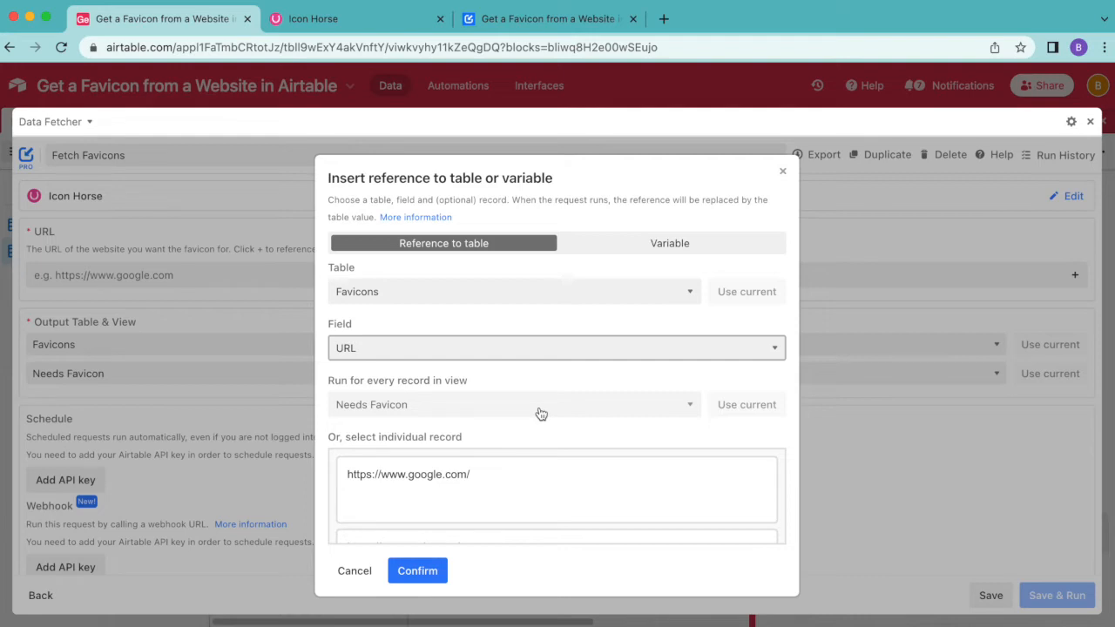
{"action": "scroll", "coordinate": [582, 522], "scroll_direction": "down", "scroll_amount": 5}
{"action": "scroll", "coordinate": [586, 517], "scroll_direction": "down", "scroll_amount": 2}
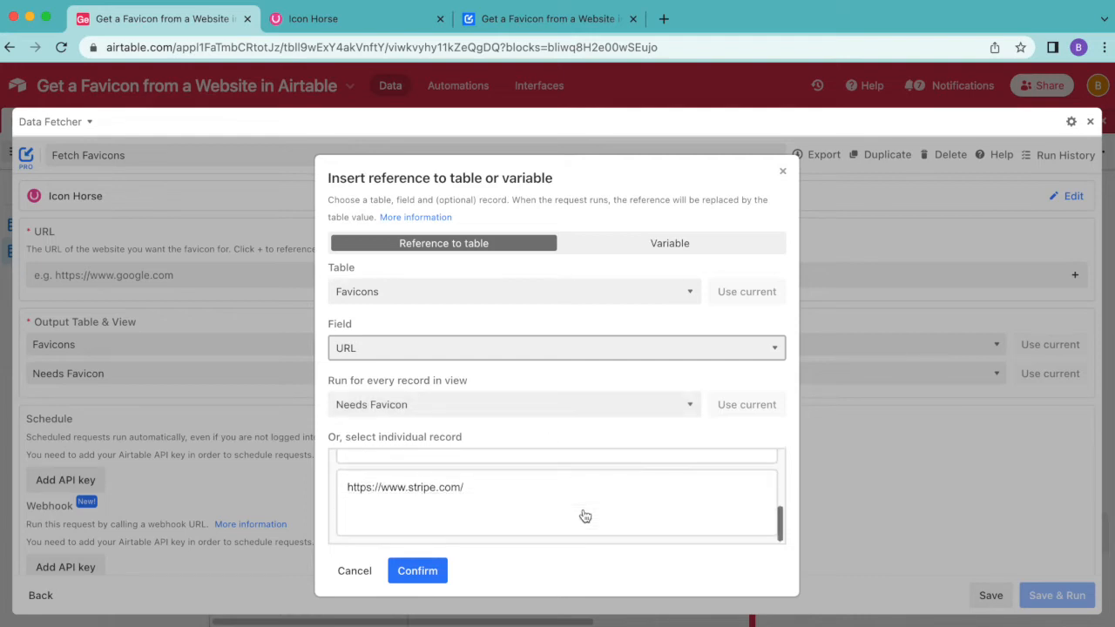
{"action": "scroll", "coordinate": [585, 517], "scroll_direction": "up", "scroll_amount": 5}
{"action": "scroll", "coordinate": [586, 516], "scroll_direction": "down", "scroll_amount": 4}
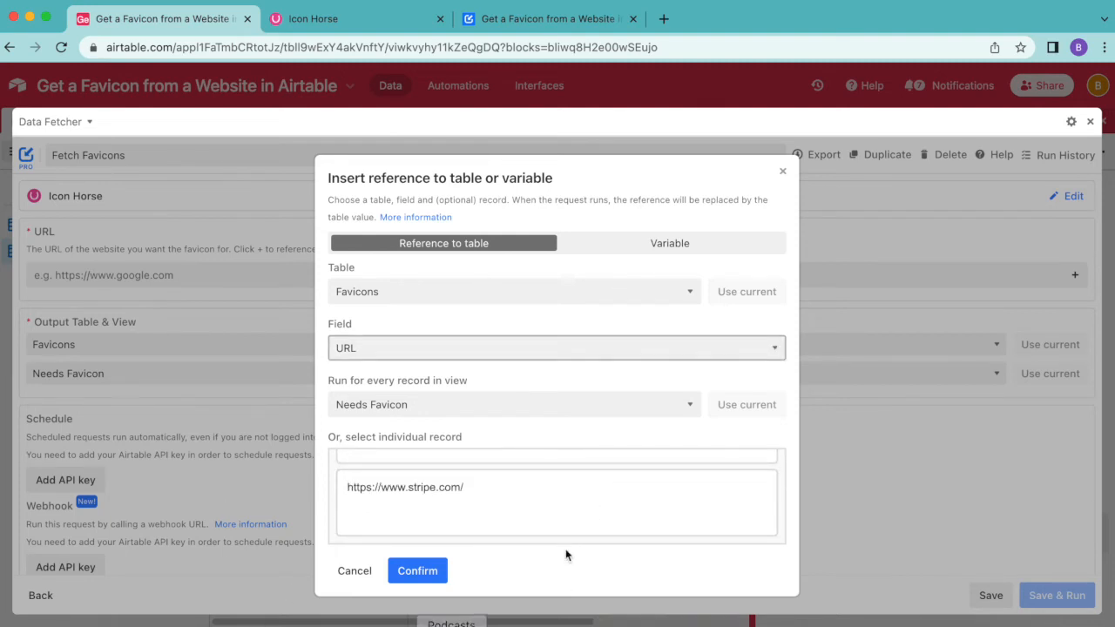
{"action": "left_click", "coordinate": [417, 574]}
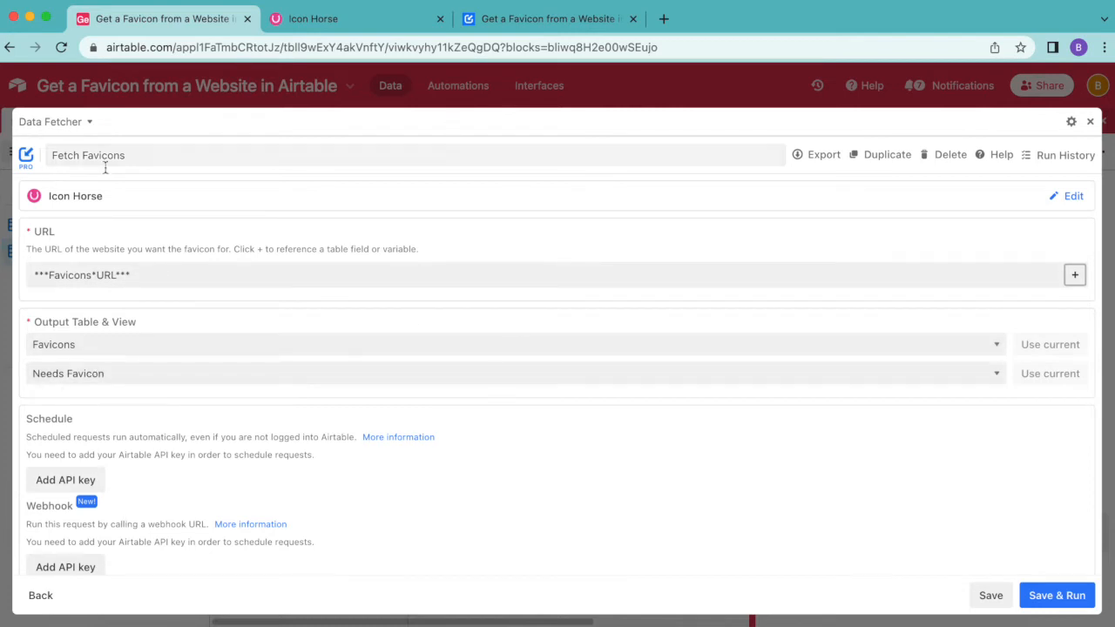
Step: Save and run the request, accepting the output table warning and mapping the response to the existing Favicon field
{"action": "left_click", "coordinate": [1059, 596]}
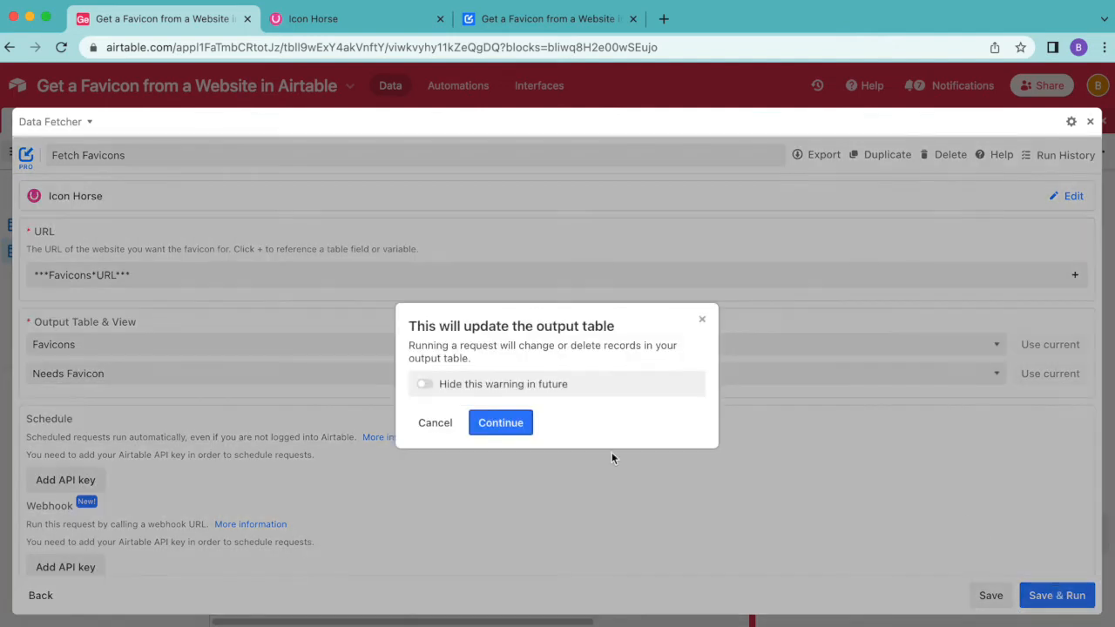
{"action": "left_click", "coordinate": [516, 433]}
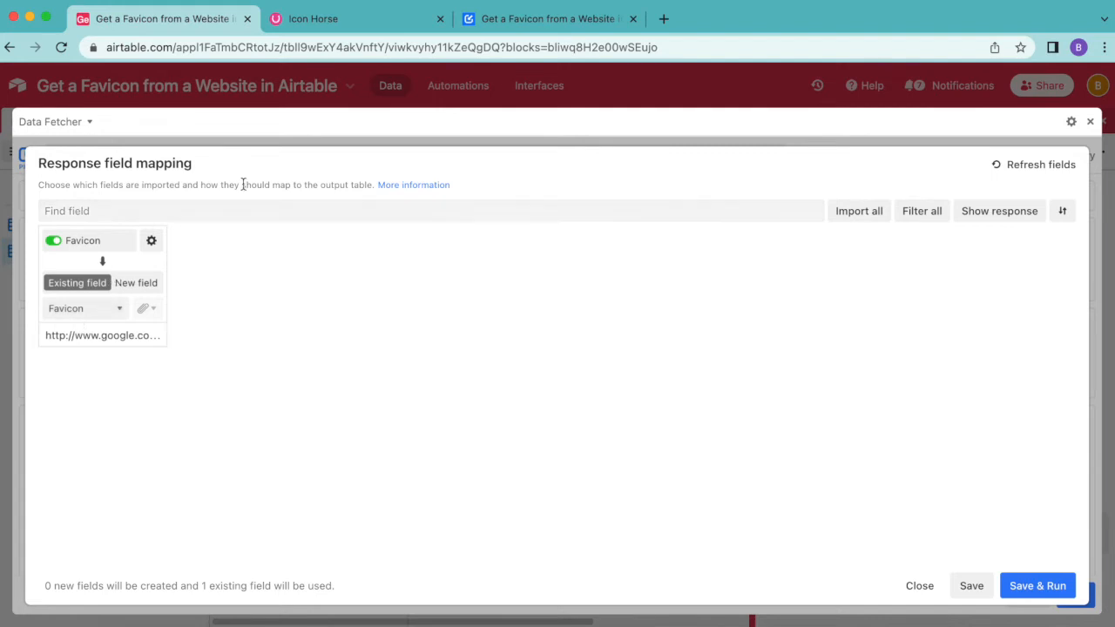
{"action": "left_click", "coordinate": [1049, 585]}
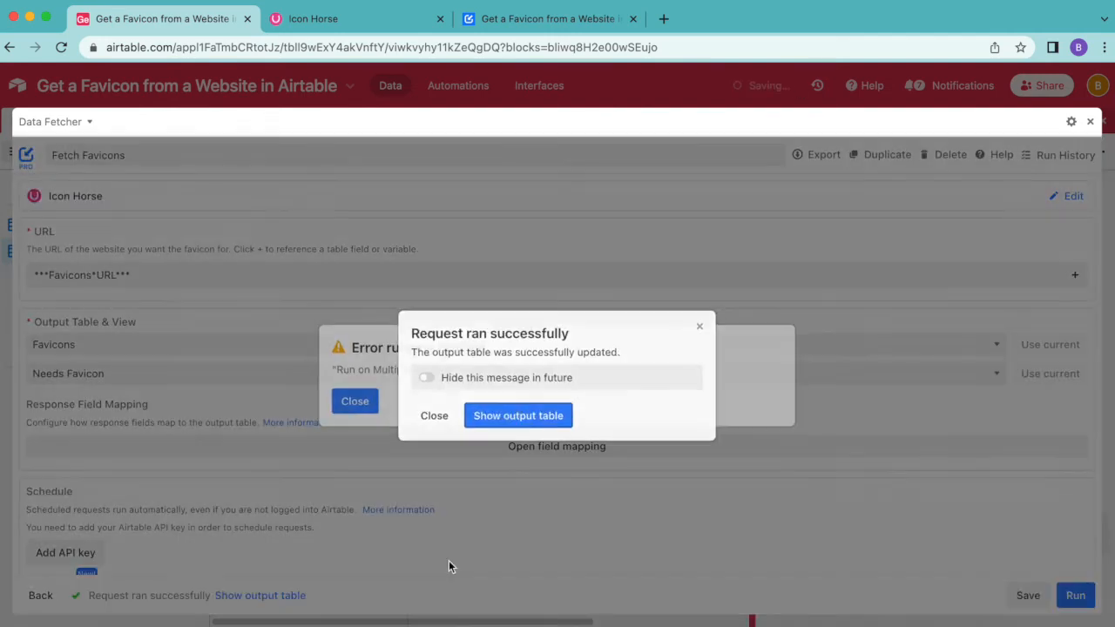
Step: Open the output table and switch to Grid view to check the fetched favicons
{"action": "left_click", "coordinate": [550, 421]}
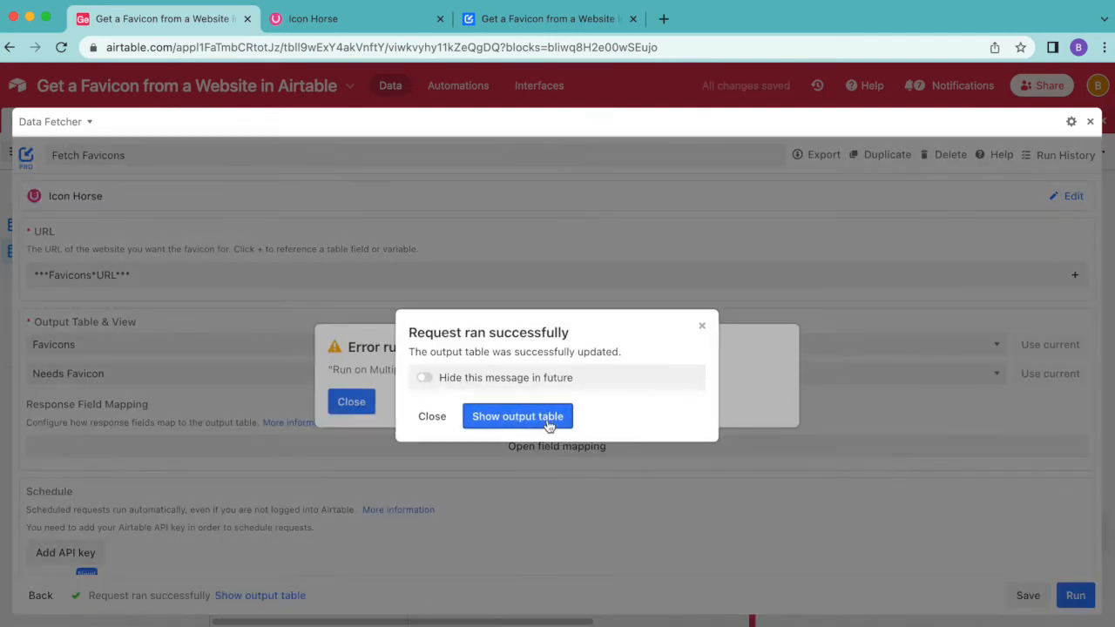
{"action": "left_click", "coordinate": [1103, 120]}
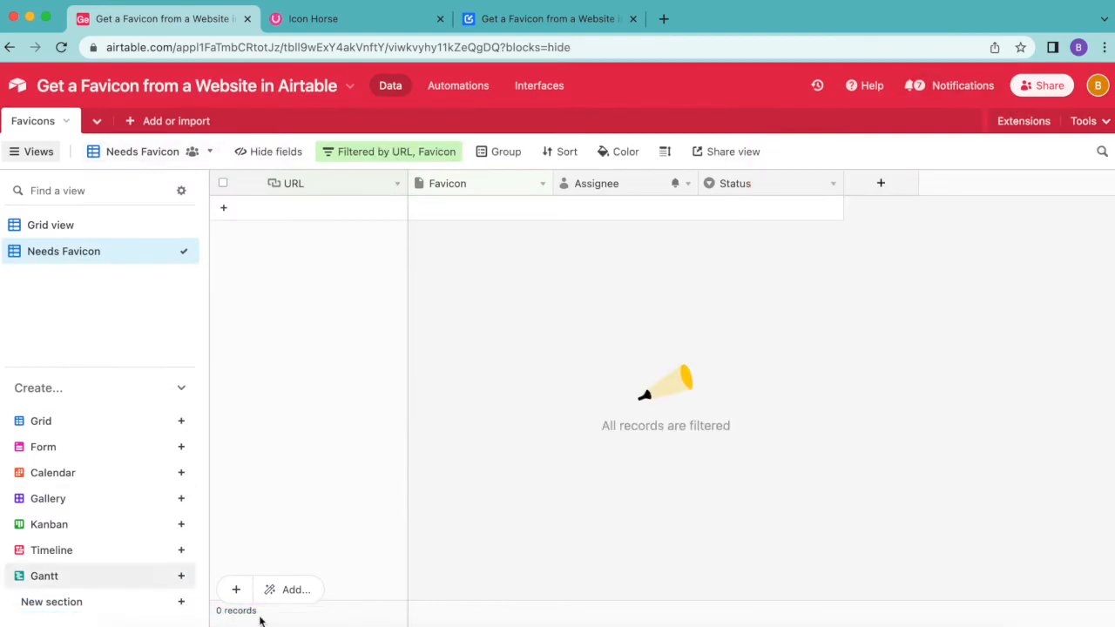
{"action": "left_click", "coordinate": [37, 231]}
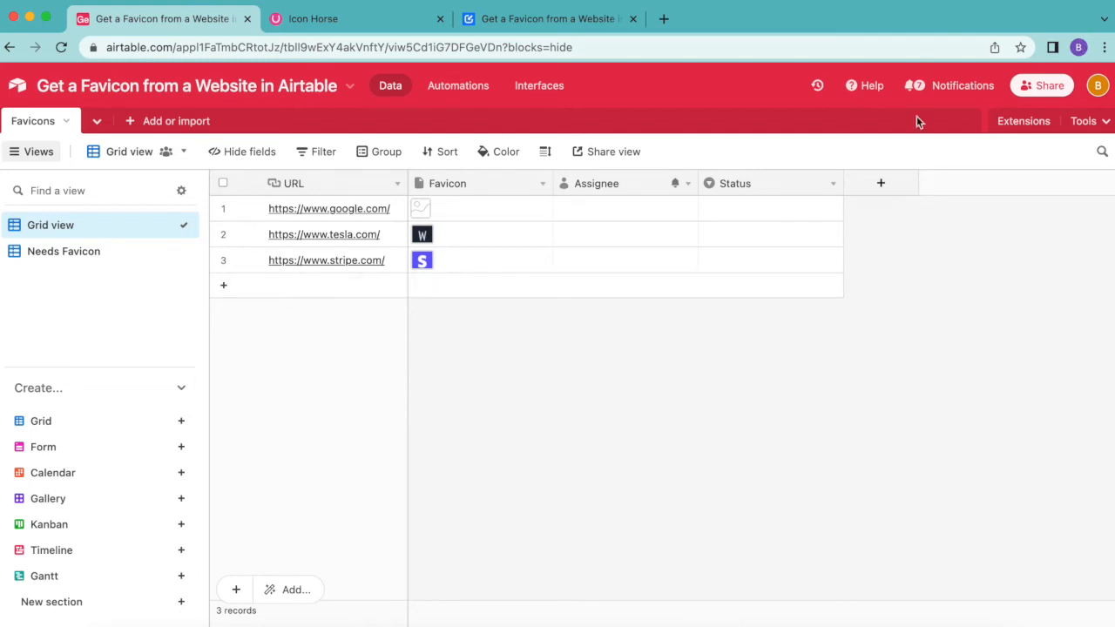
Step: Reopen the Fetch Favicons request's schedule settings and generate a personal API key on the Airtable account page
{"action": "left_click", "coordinate": [1026, 123]}
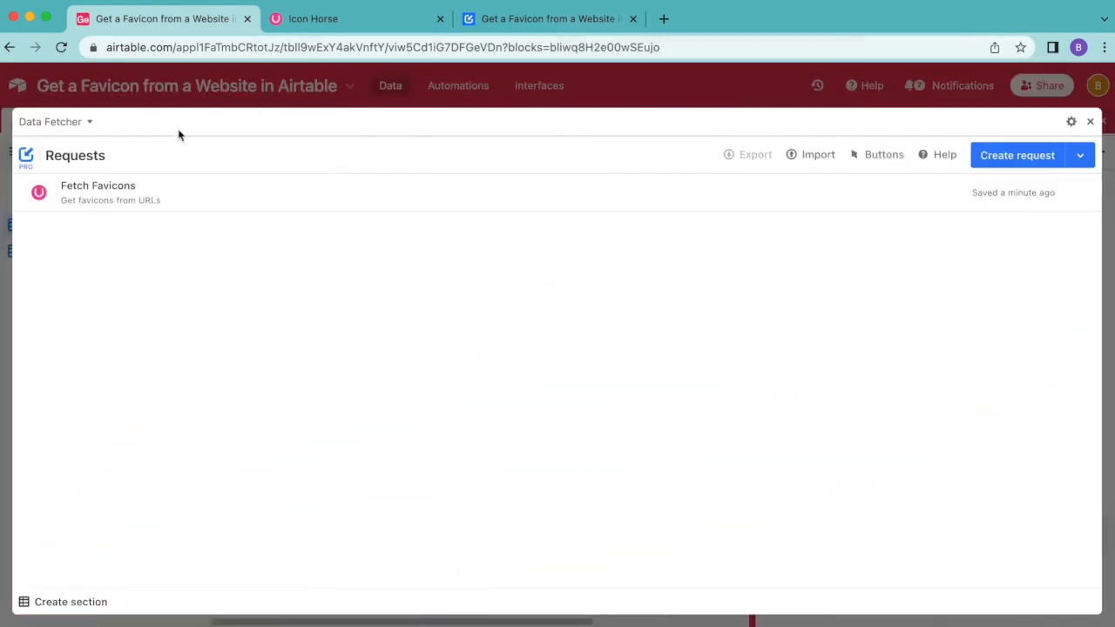
{"action": "left_click", "coordinate": [149, 193]}
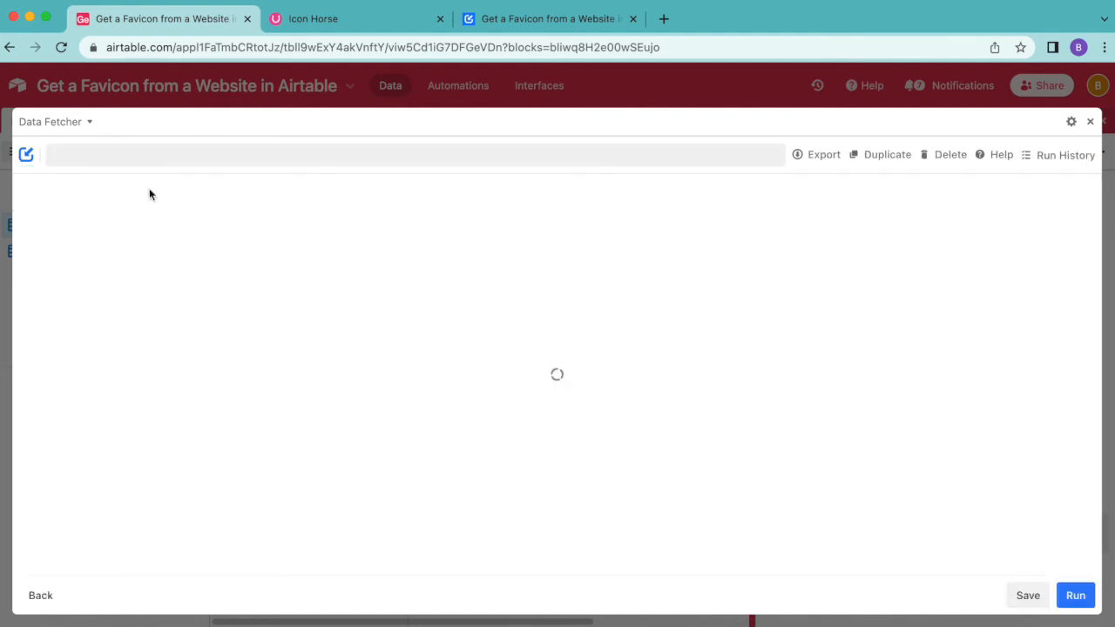
{"action": "scroll", "coordinate": [318, 232], "scroll_direction": "down", "scroll_amount": 1}
{"action": "scroll", "coordinate": [317, 233], "scroll_direction": "down", "scroll_amount": 1}
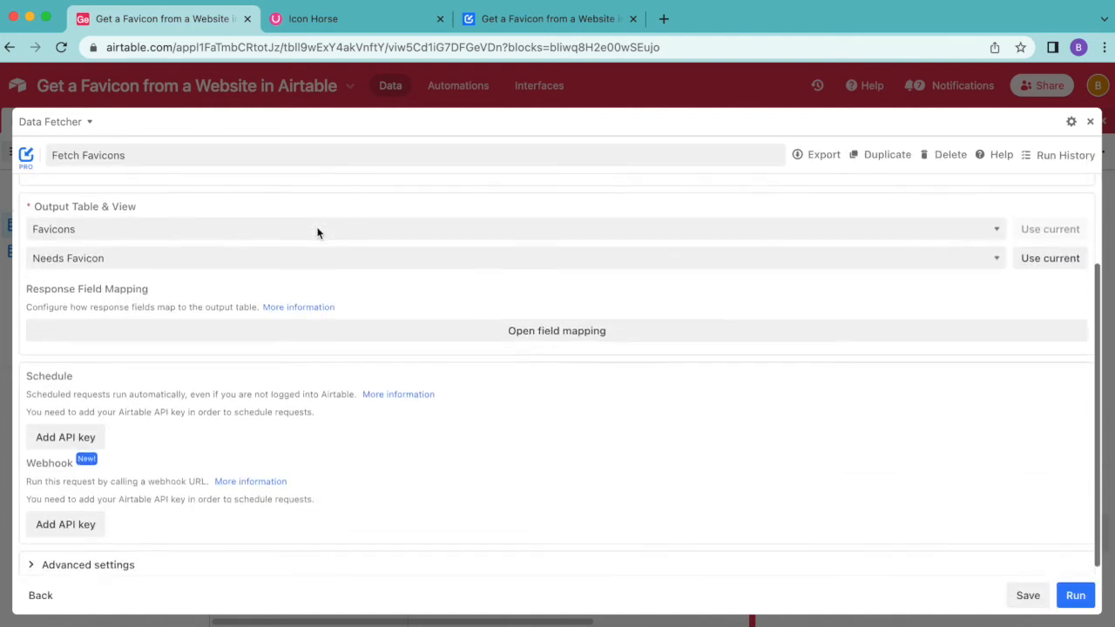
{"action": "scroll", "coordinate": [318, 232], "scroll_direction": "up", "scroll_amount": 2}
{"action": "scroll", "coordinate": [319, 232], "scroll_direction": "down", "scroll_amount": 2}
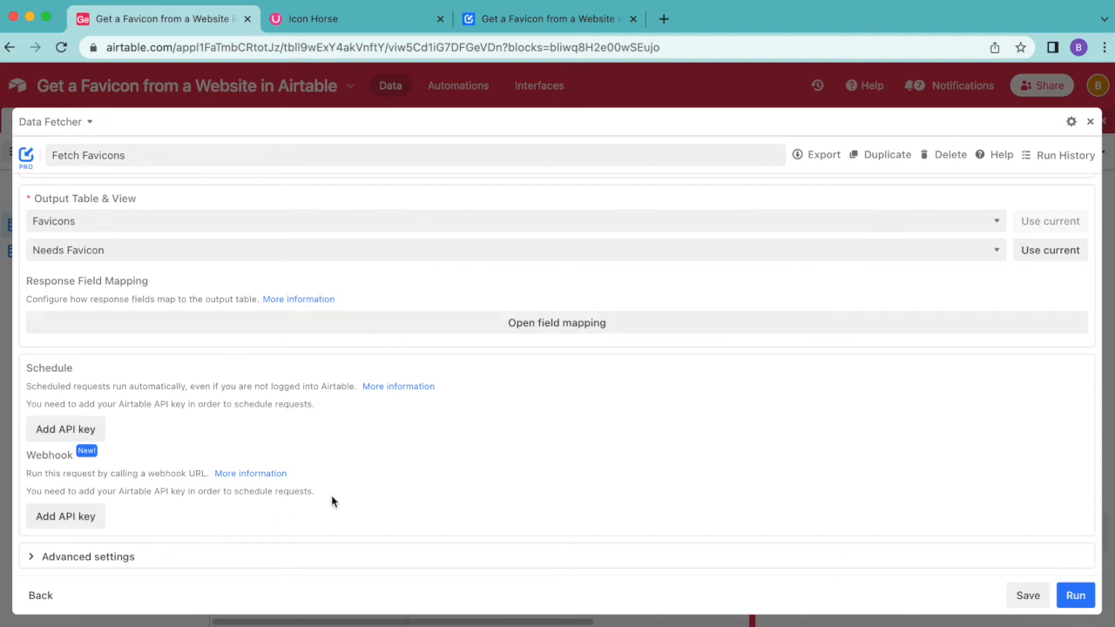
{"action": "left_click", "coordinate": [69, 431]}
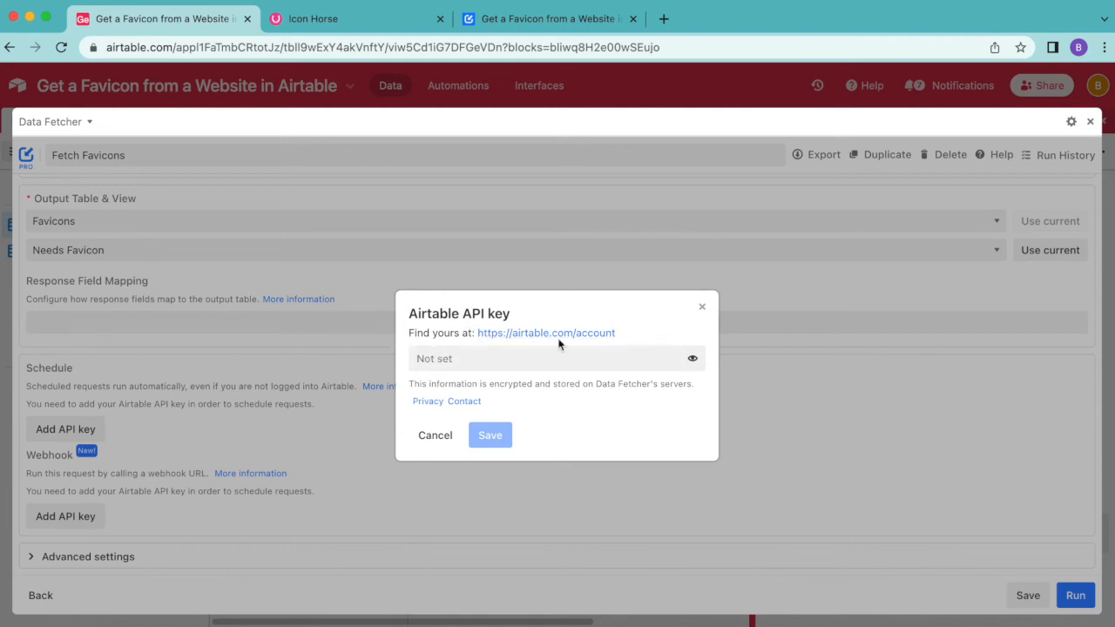
{"action": "left_click", "coordinate": [531, 334]}
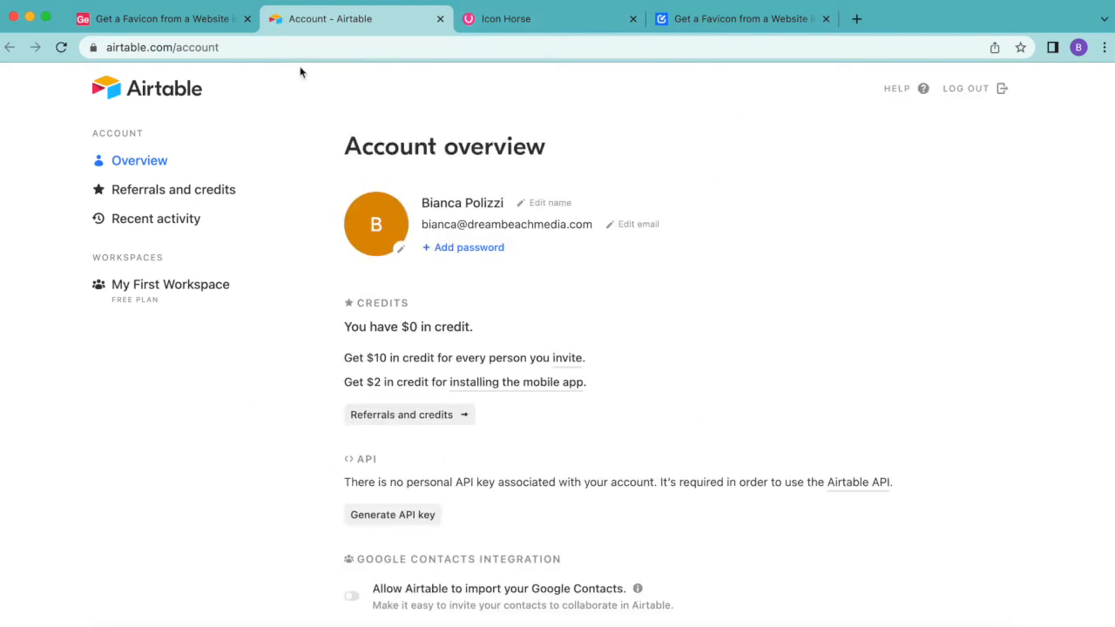
{"action": "scroll", "coordinate": [410, 348], "scroll_direction": "down", "scroll_amount": 1}
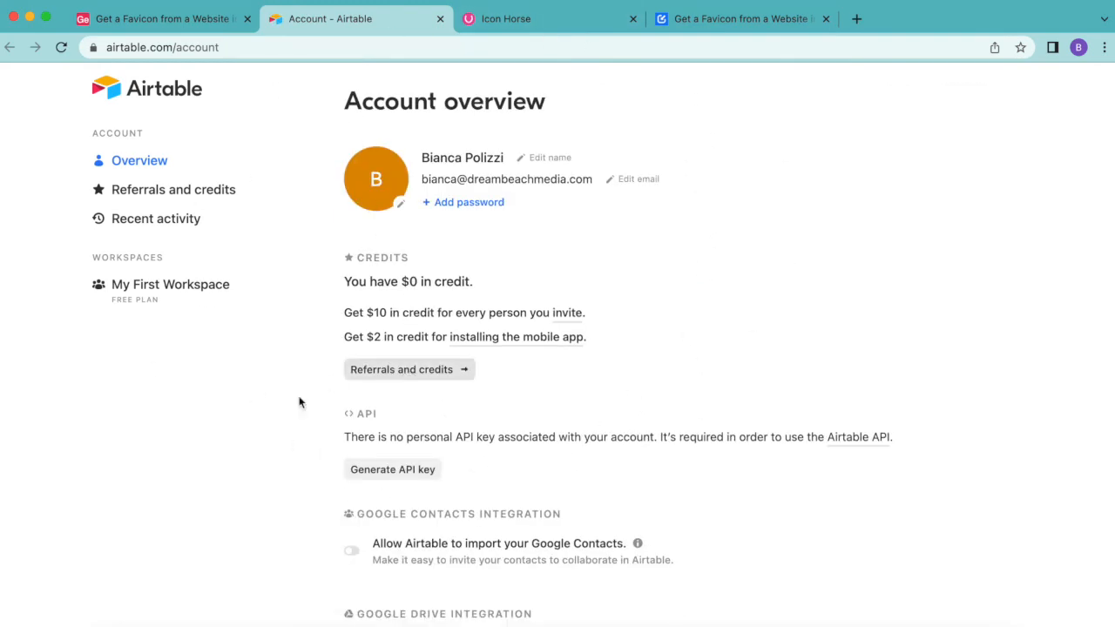
{"action": "left_click", "coordinate": [407, 475]}
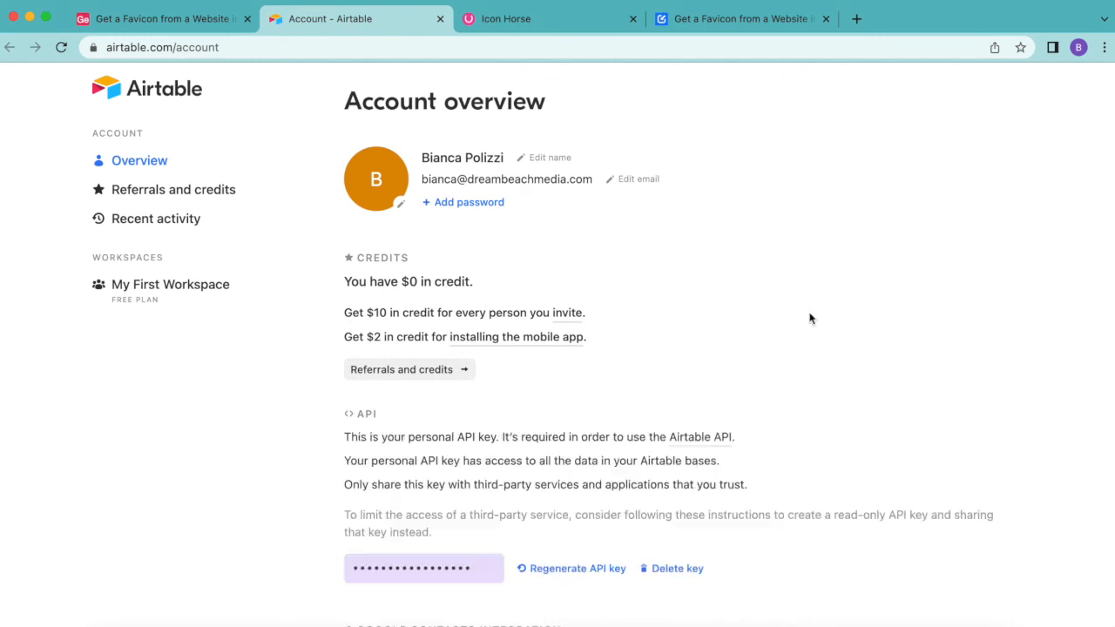
Step: Paste the Airtable API key into the request's API key field and save it
{"action": "left_click", "coordinate": [148, 26]}
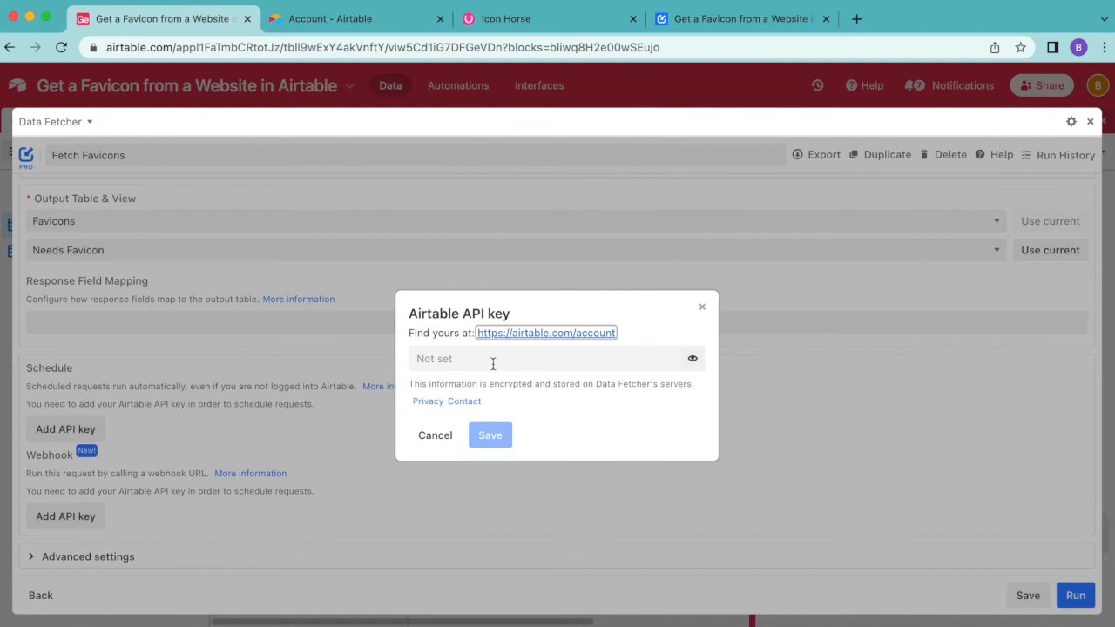
{"action": "left_click", "coordinate": [446, 356]}
{"action": "key", "text": "ctrl+v"}
{"action": "left_click", "coordinate": [478, 436]}
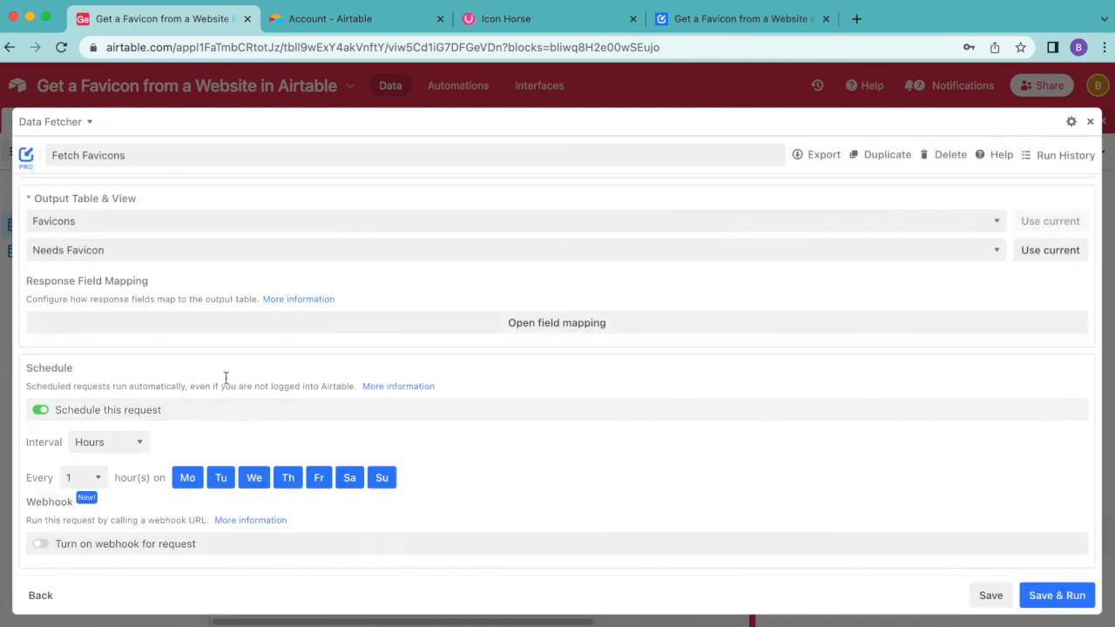
Step: Save the request with an hourly schedule on every day and close the Data Fetcher extension
{"action": "left_click", "coordinate": [101, 442]}
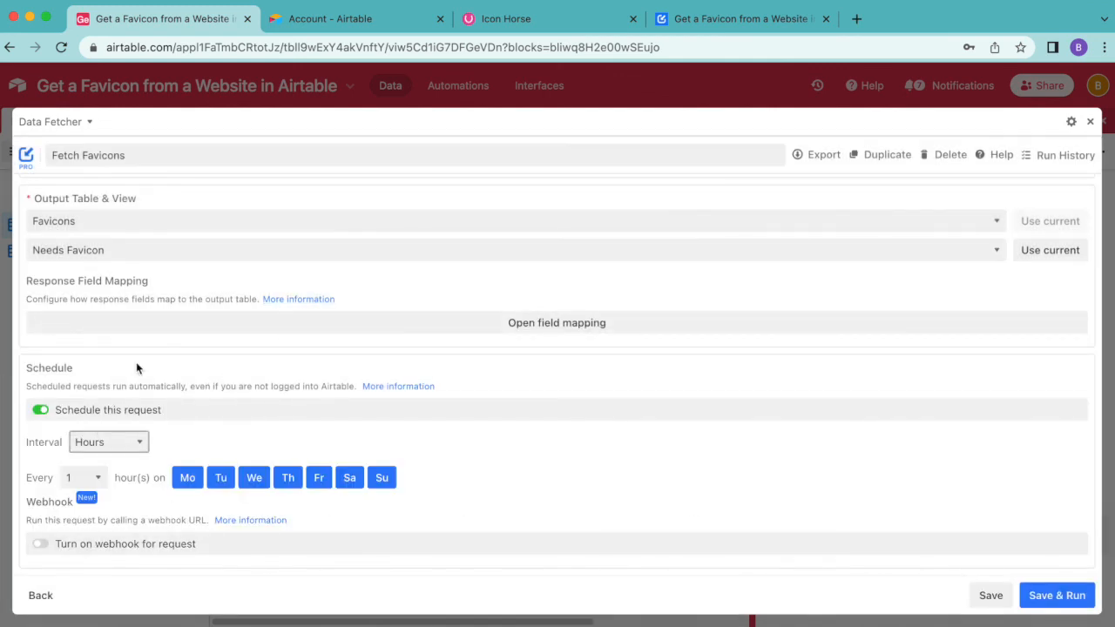
{"action": "left_click", "coordinate": [117, 443]}
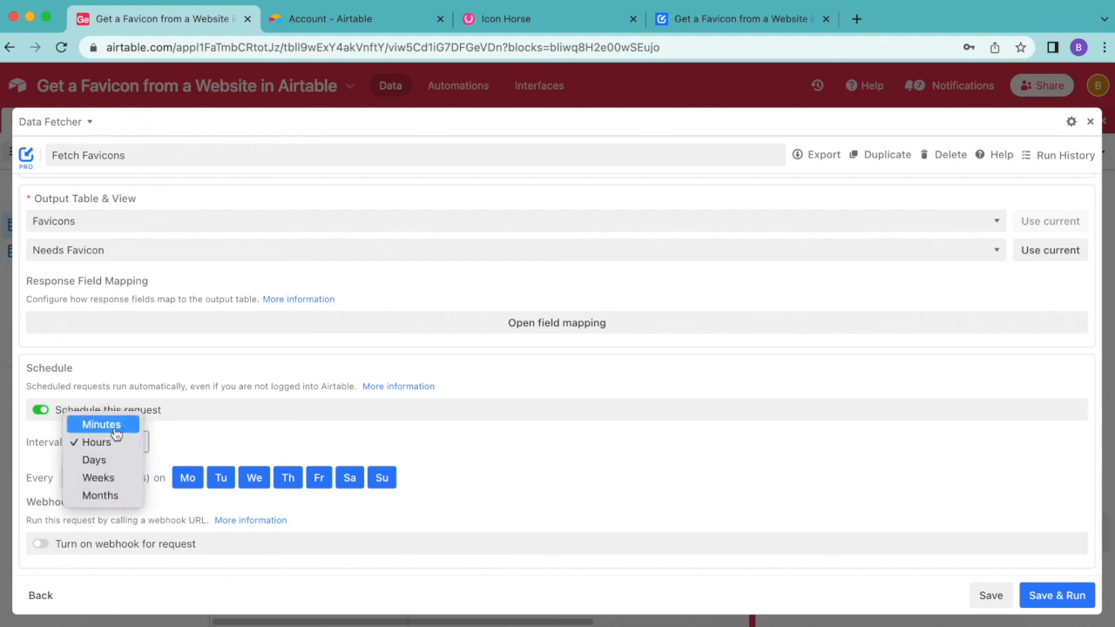
{"action": "left_click", "coordinate": [208, 442]}
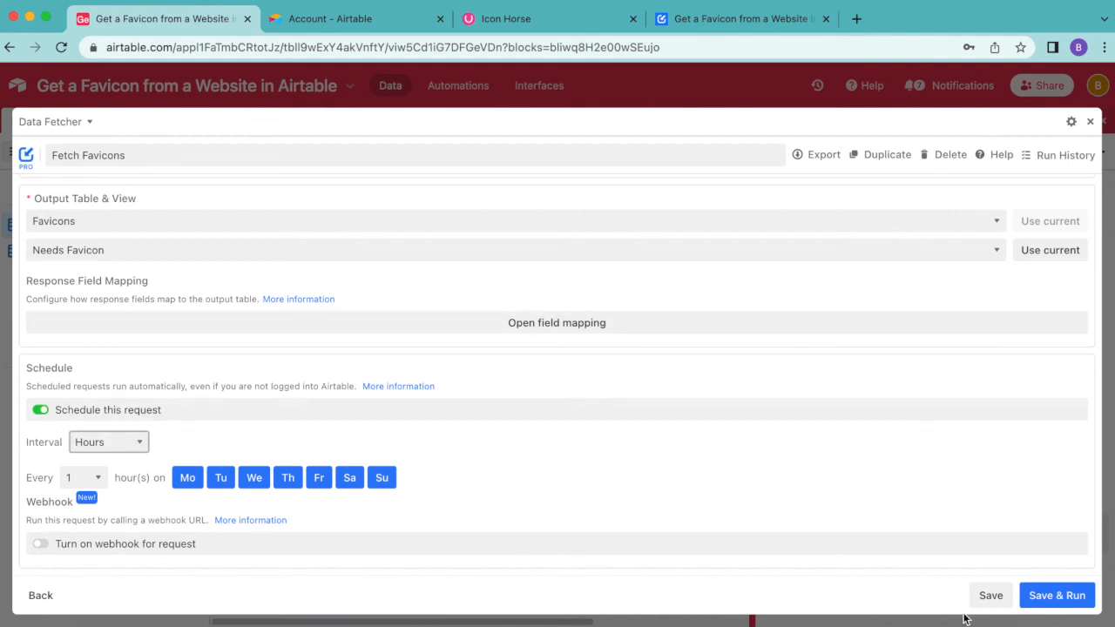
{"action": "left_click", "coordinate": [990, 594]}
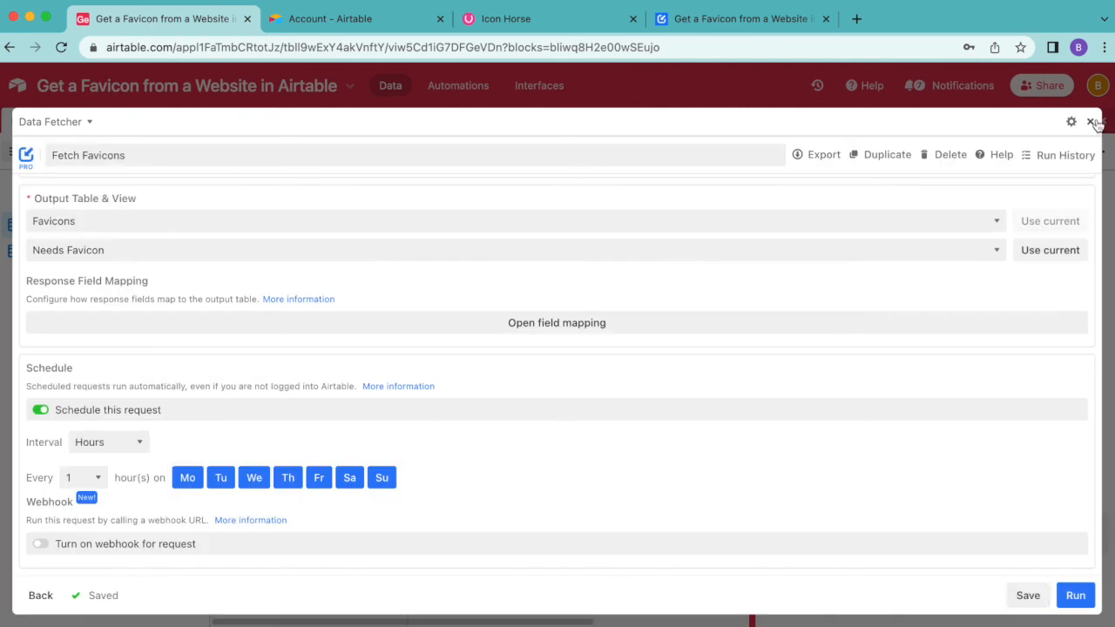
{"action": "left_click", "coordinate": [1090, 122]}
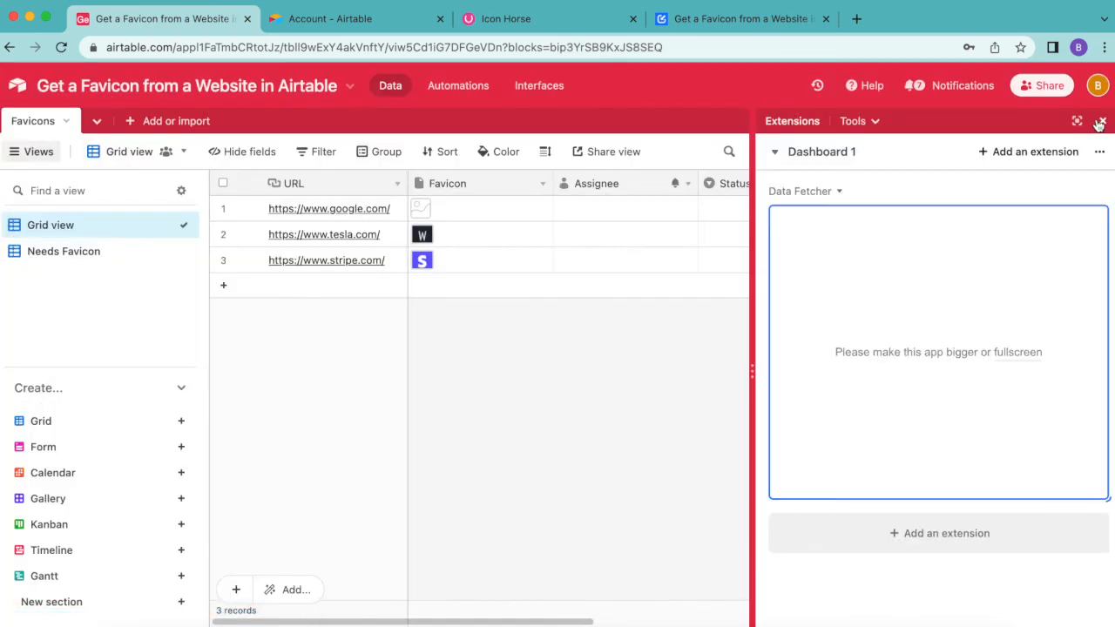
{"action": "left_click", "coordinate": [1100, 122]}
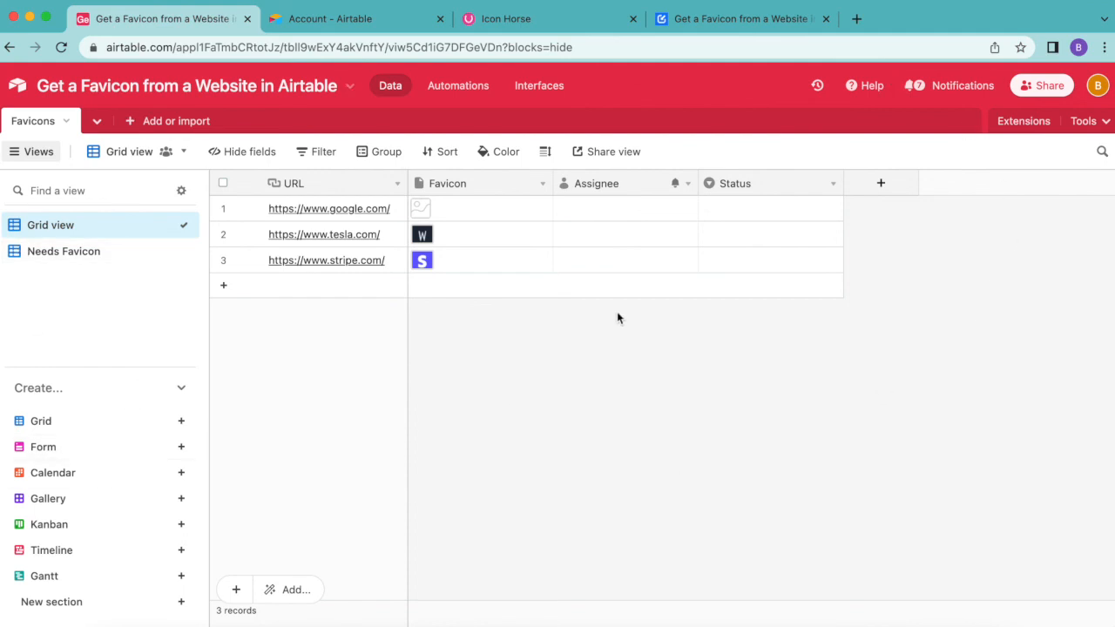
Step: Read through the Data Fetcher favicon tutorial page in its browser tab and return to the base
{"action": "left_click", "coordinate": [758, 31]}
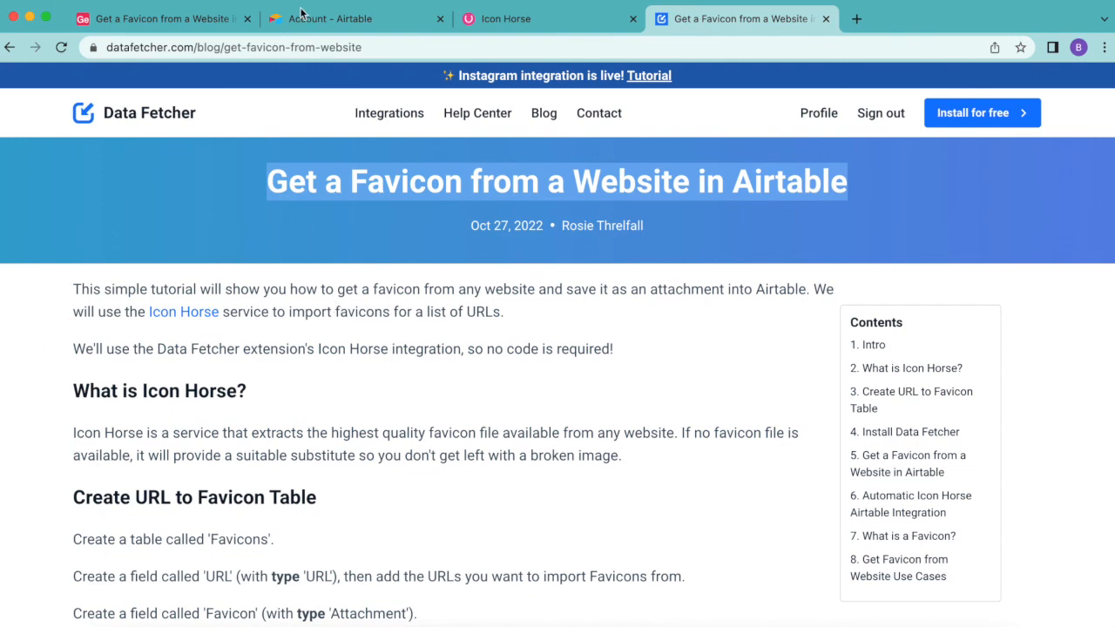
{"action": "left_click", "coordinate": [462, 145]}
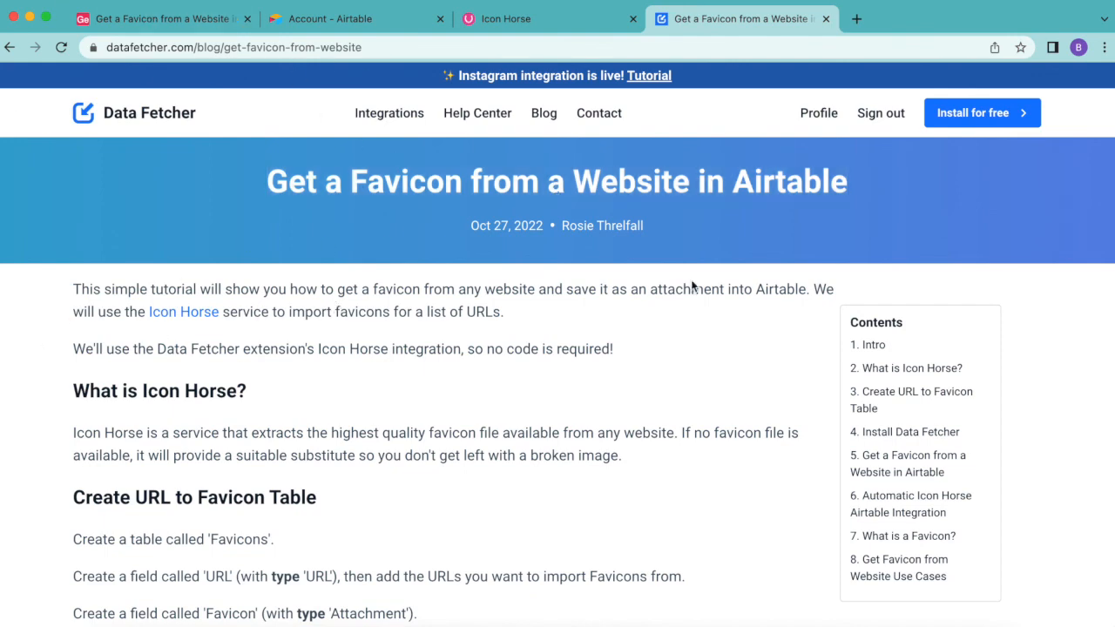
{"action": "scroll", "coordinate": [697, 297], "scroll_direction": "down", "scroll_amount": 8}
{"action": "scroll", "coordinate": [697, 297], "scroll_direction": "down", "scroll_amount": 15}
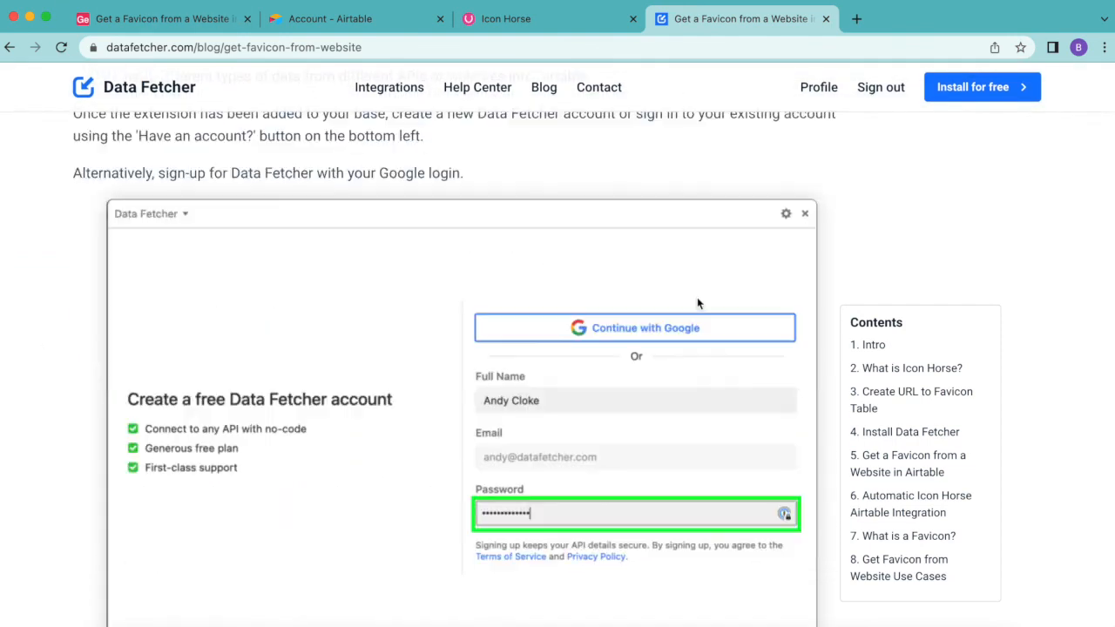
{"action": "scroll", "coordinate": [698, 303], "scroll_direction": "down", "scroll_amount": 15}
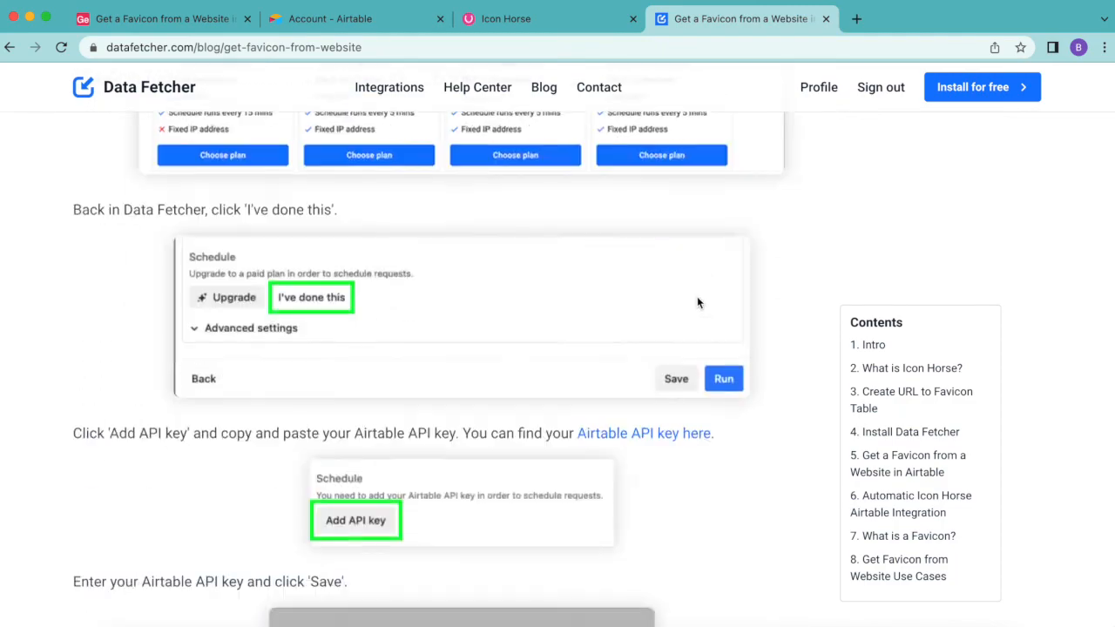
{"action": "scroll", "coordinate": [697, 303], "scroll_direction": "up", "scroll_amount": 10}
{"action": "scroll", "coordinate": [697, 301], "scroll_direction": "up", "scroll_amount": 10}
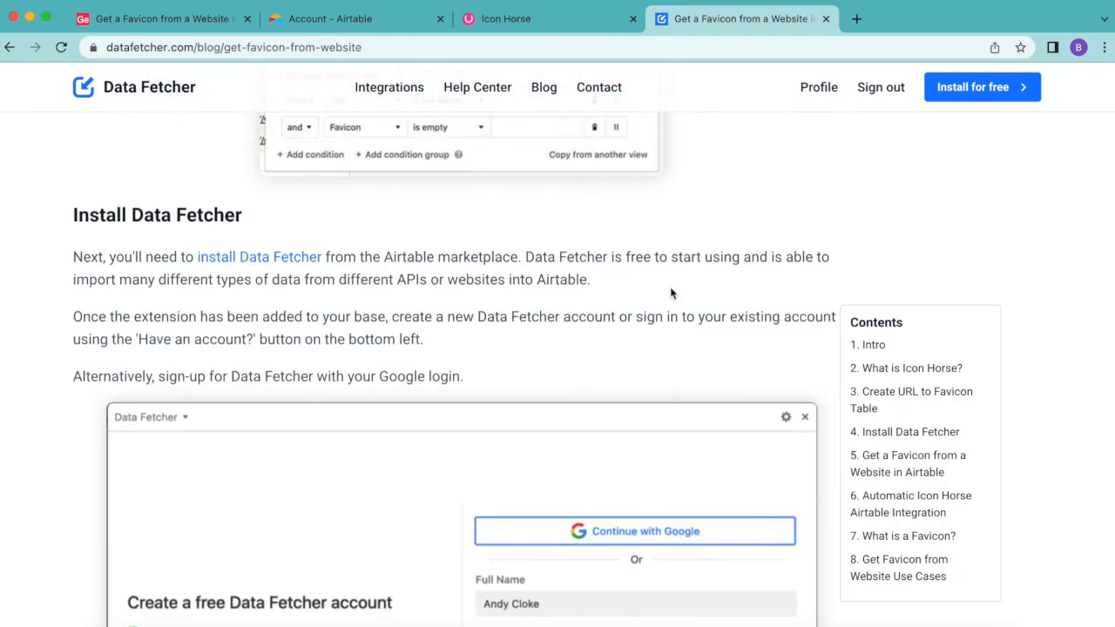
{"action": "left_click", "coordinate": [163, 24]}
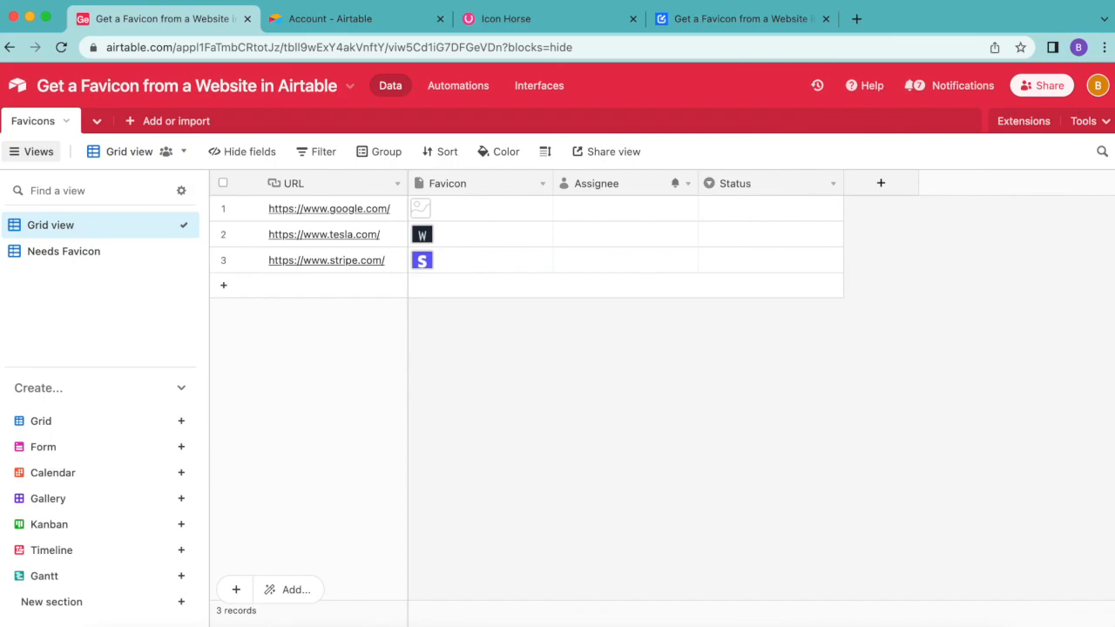